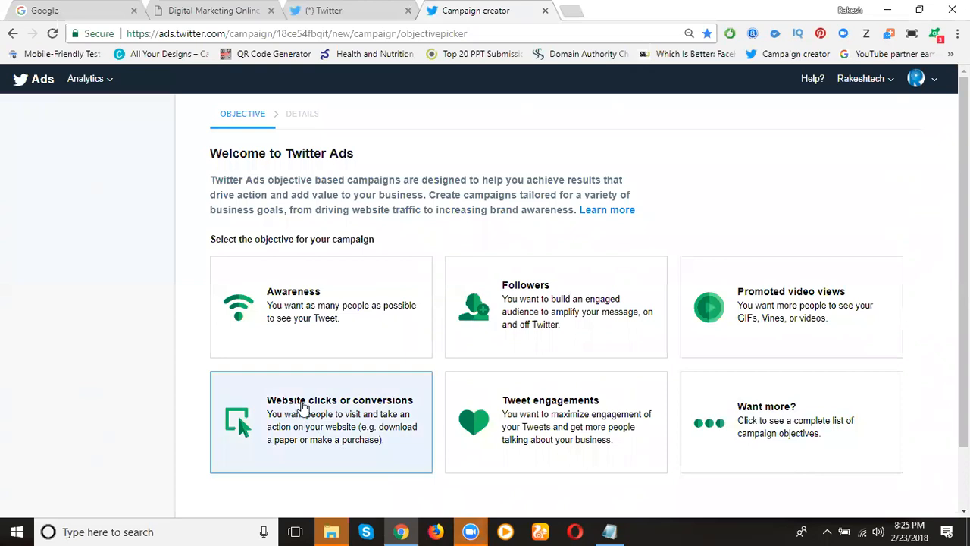
- Switch to the Rakesh Tech Solutions website and open the Digital Marketing Training Gayathri Nagar, Borabanda page from its trainings list
{"action": "left_click", "coordinate": [215, 9]}
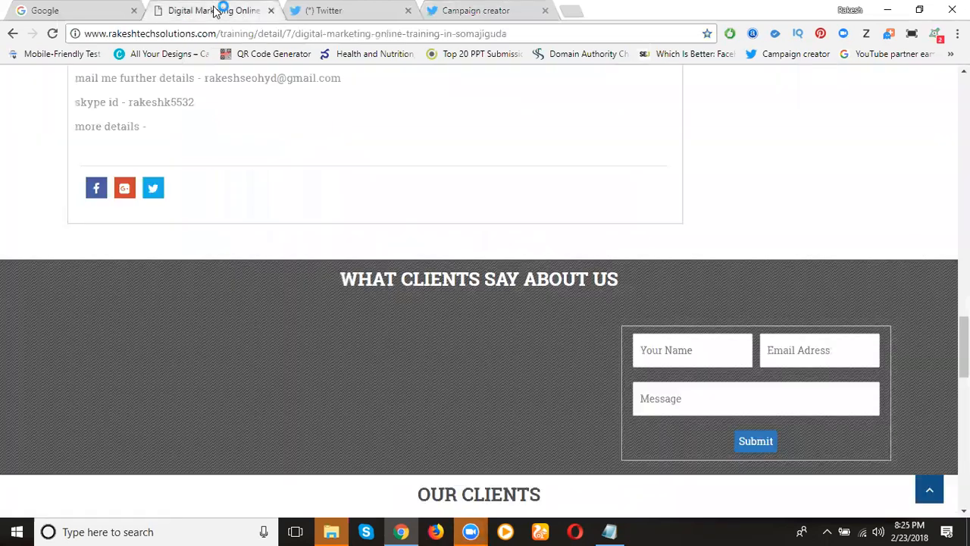
{"action": "scroll", "coordinate": [627, 173], "scroll_direction": "up", "scroll_amount": 5}
{"action": "scroll", "coordinate": [627, 173], "scroll_direction": "up", "scroll_amount": 15}
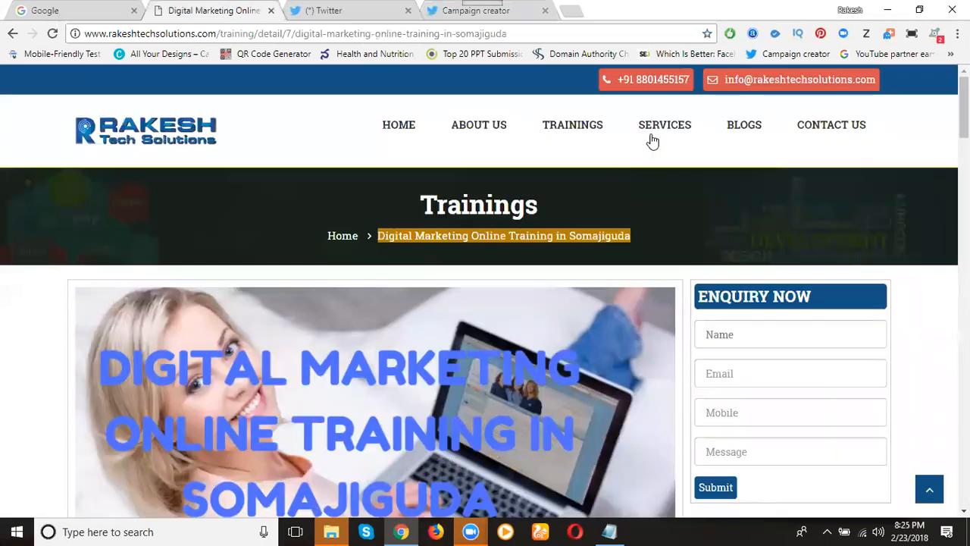
{"action": "left_click", "coordinate": [575, 128]}
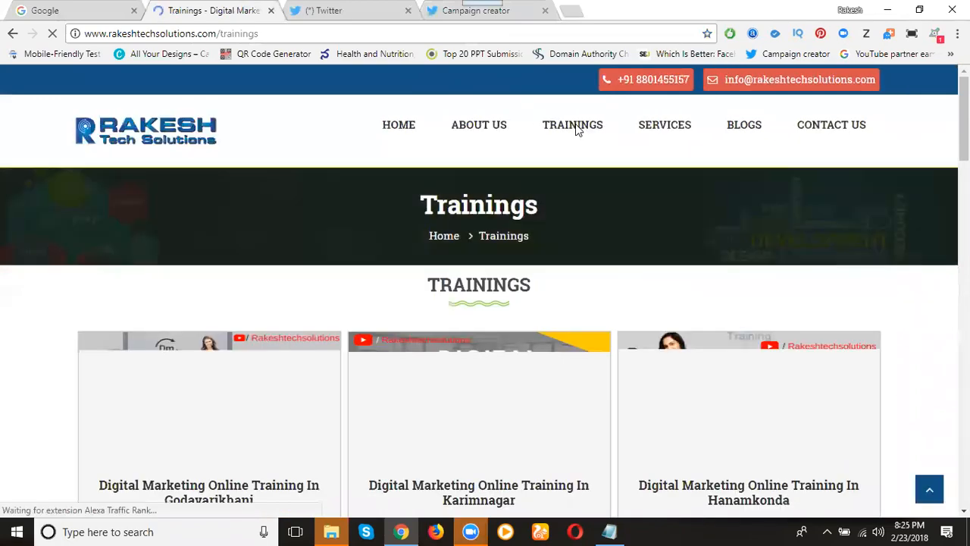
{"action": "scroll", "coordinate": [499, 195], "scroll_direction": "down", "scroll_amount": 4}
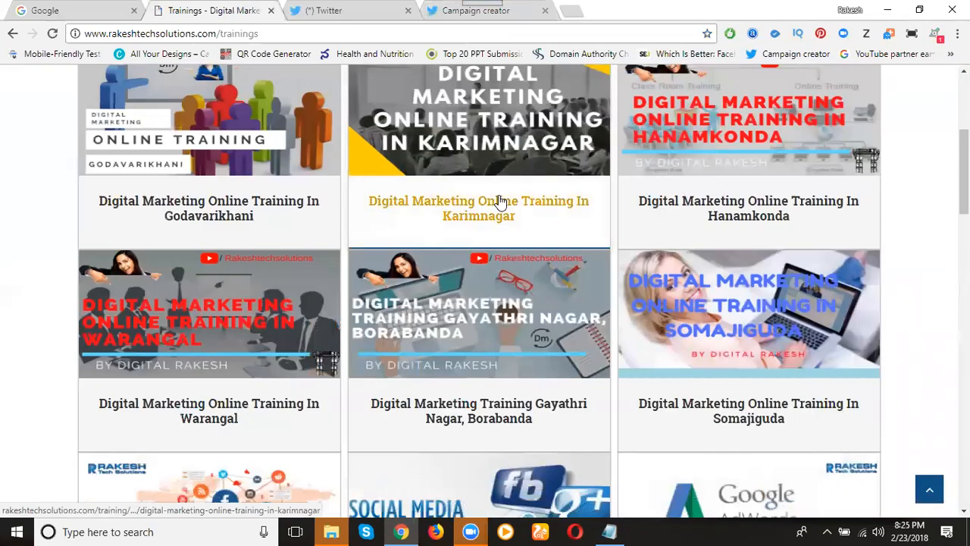
{"action": "scroll", "coordinate": [500, 203], "scroll_direction": "down", "scroll_amount": 2}
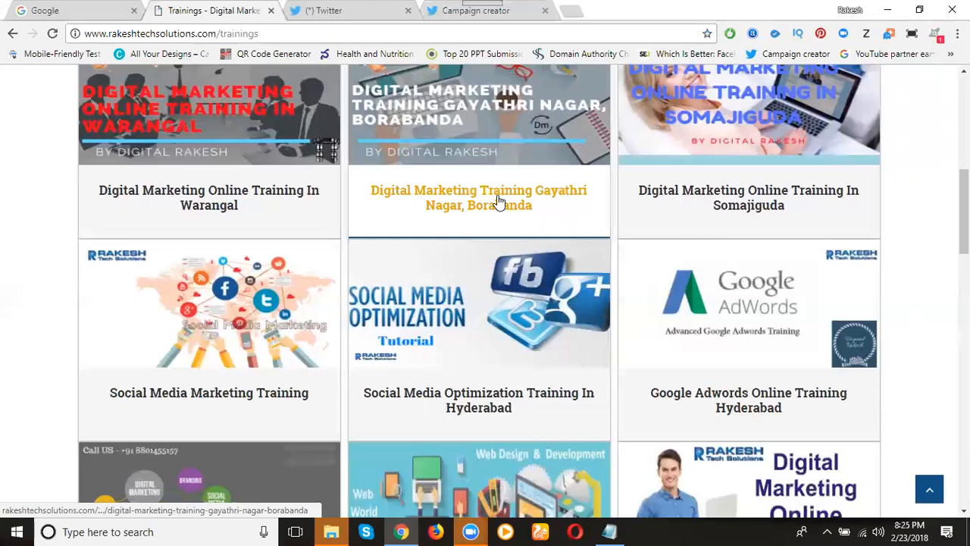
{"action": "scroll", "coordinate": [497, 202], "scroll_direction": "down", "scroll_amount": 2}
{"action": "scroll", "coordinate": [491, 174], "scroll_direction": "up", "scroll_amount": 1}
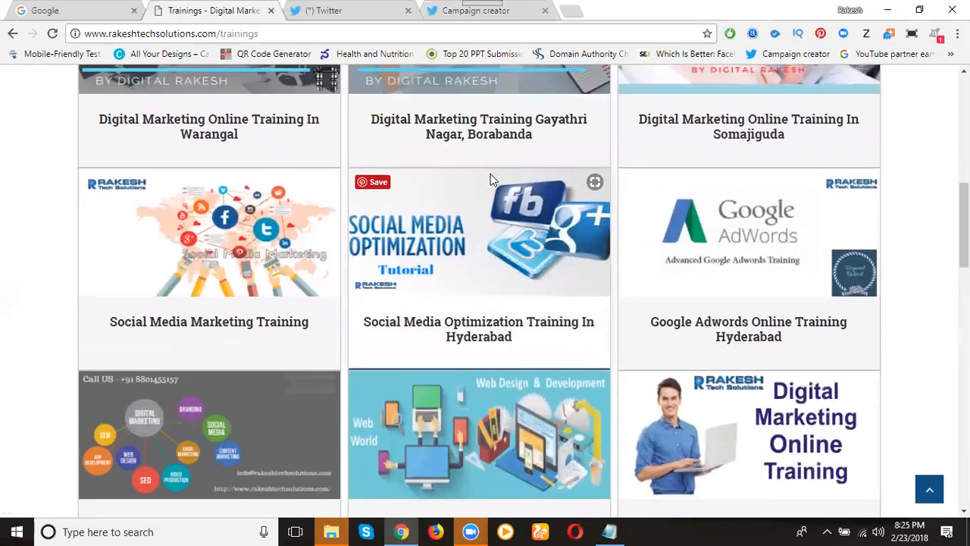
{"action": "left_click", "coordinate": [494, 134]}
- Share the training page on Twitter, putting its copied title "digital marketing training gayathri nagar, Borabanda" before the link
{"action": "scroll", "coordinate": [493, 136], "scroll_direction": "down", "scroll_amount": 2}
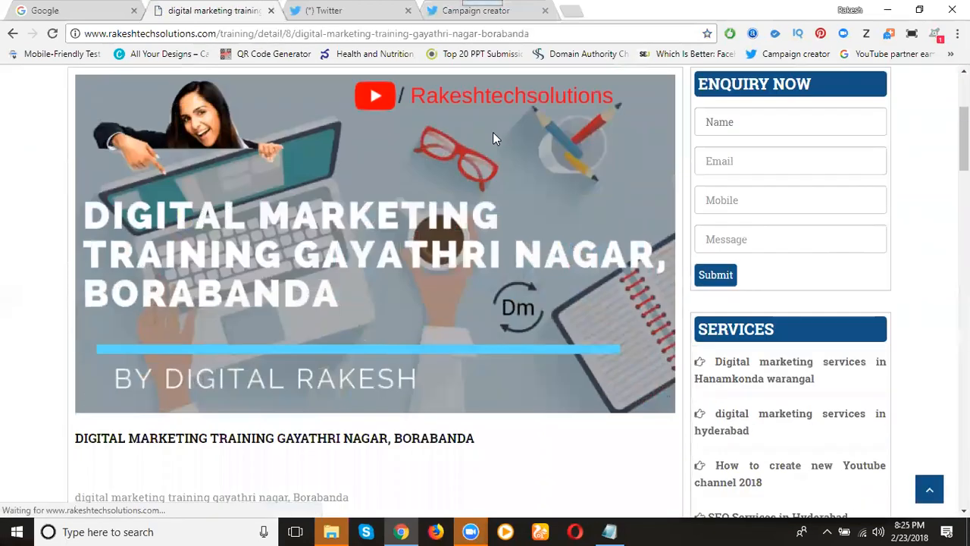
{"action": "scroll", "coordinate": [492, 132], "scroll_direction": "up", "scroll_amount": 1}
{"action": "left_click_drag", "start_coordinate": [368, 165], "coordinate": [651, 178]}
{"action": "key", "text": "ctrl+c"}
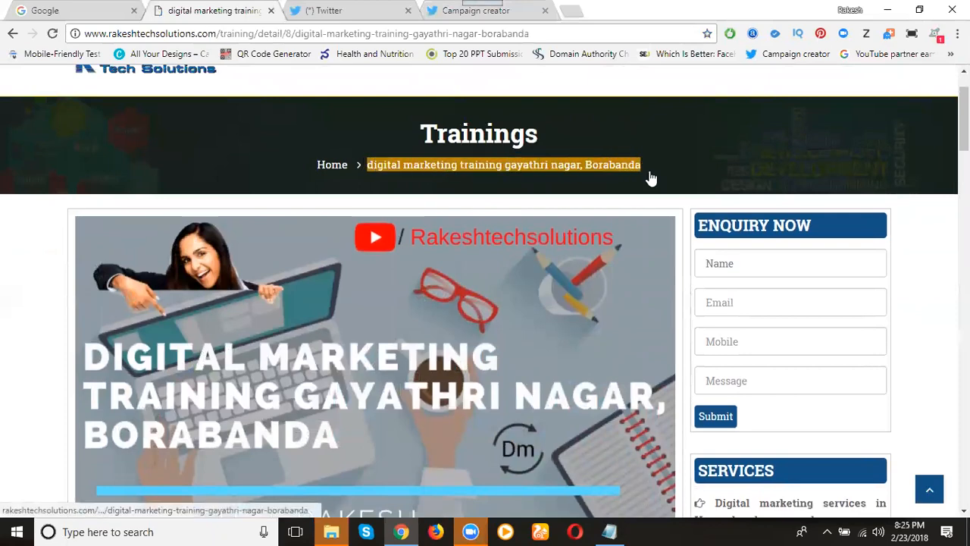
{"action": "scroll", "coordinate": [179, 228], "scroll_direction": "down", "scroll_amount": 15}
{"action": "scroll", "coordinate": [182, 246], "scroll_direction": "down", "scroll_amount": 5}
{"action": "left_click", "coordinate": [151, 118]}
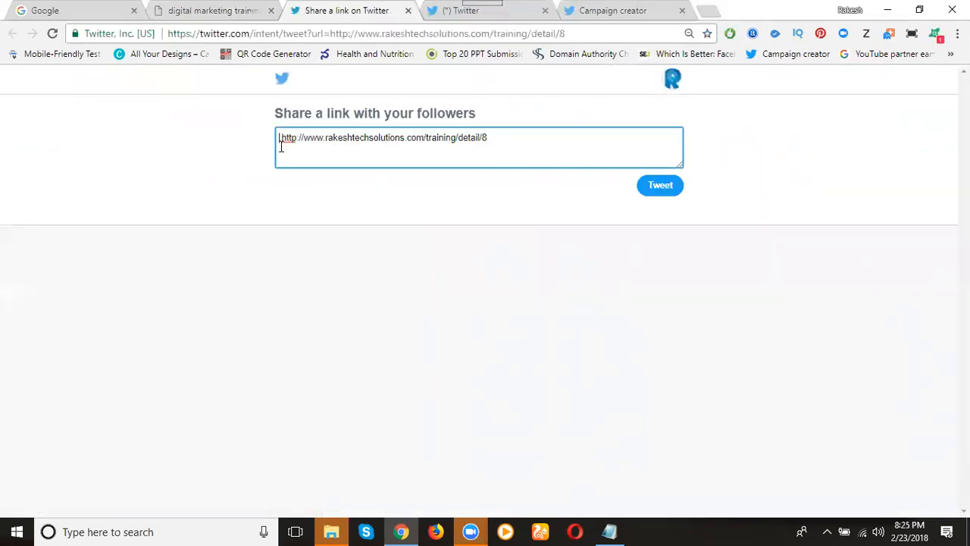
{"action": "key", "text": "ctrl+v"}
- Turn the place names in the tweet into the hashtags #gayathrinagar and #Borabanda
{"action": "left_click", "coordinate": [440, 137]}
{"action": "type", "text": "#"}
{"action": "left_click", "coordinate": [378, 137]}
{"action": "type", "text": "#"}
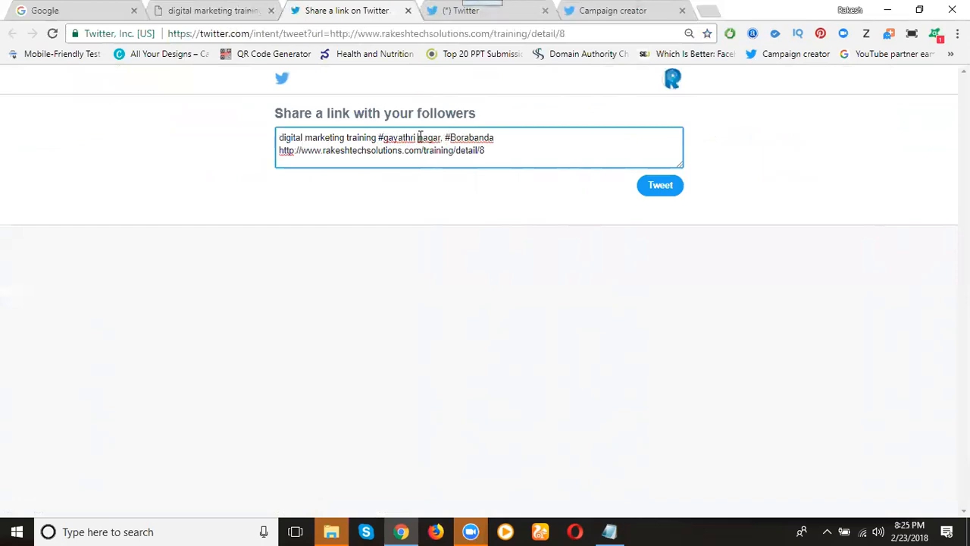
{"action": "left_click", "coordinate": [419, 137]}
{"action": "key", "text": "BackSpace"}
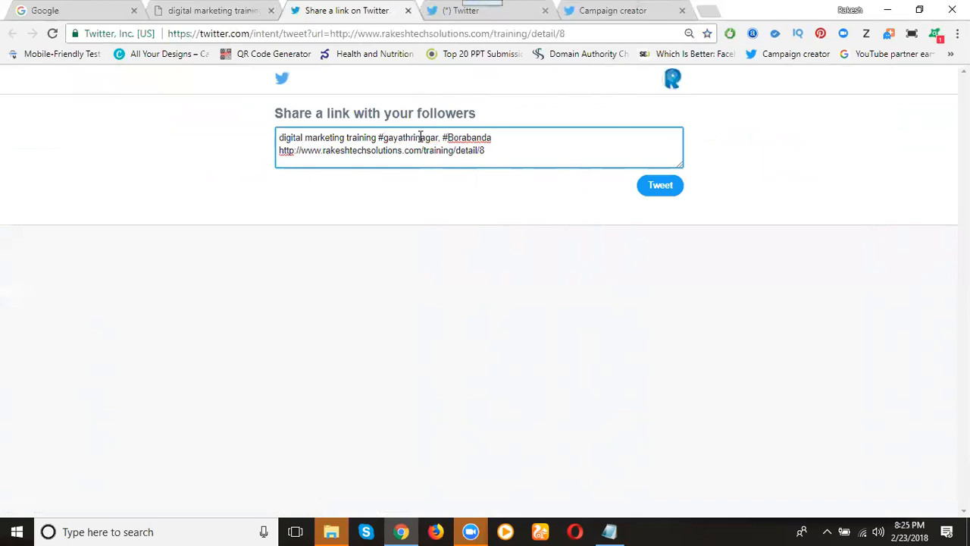
- Turn the opening words of the tweet into the hashtags #digitalmarketing and #training
{"action": "left_click", "coordinate": [306, 138]}
{"action": "key", "text": "BackSpace"}
{"action": "key", "text": "Home"}
{"action": "type", "text": "#"}
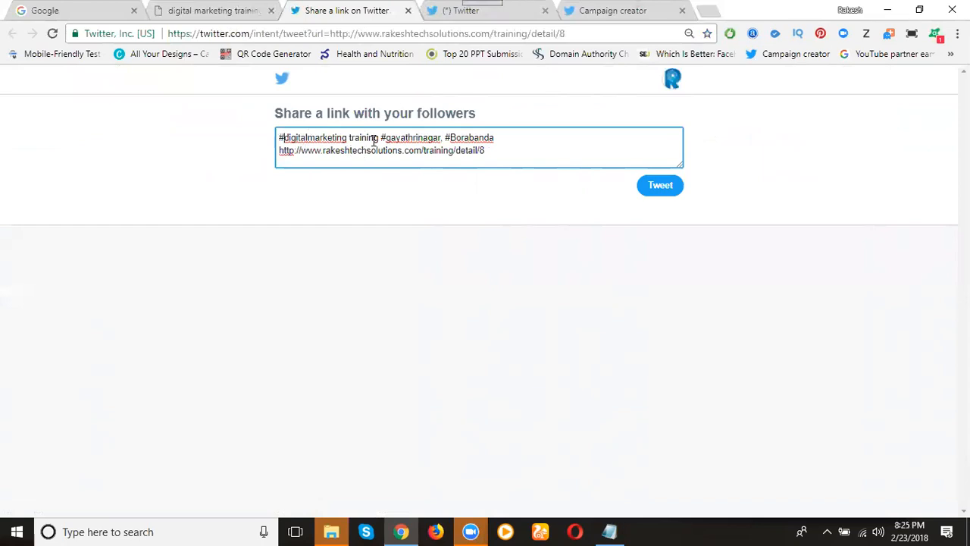
{"action": "left_click", "coordinate": [349, 137]}
{"action": "type", "text": "#"}
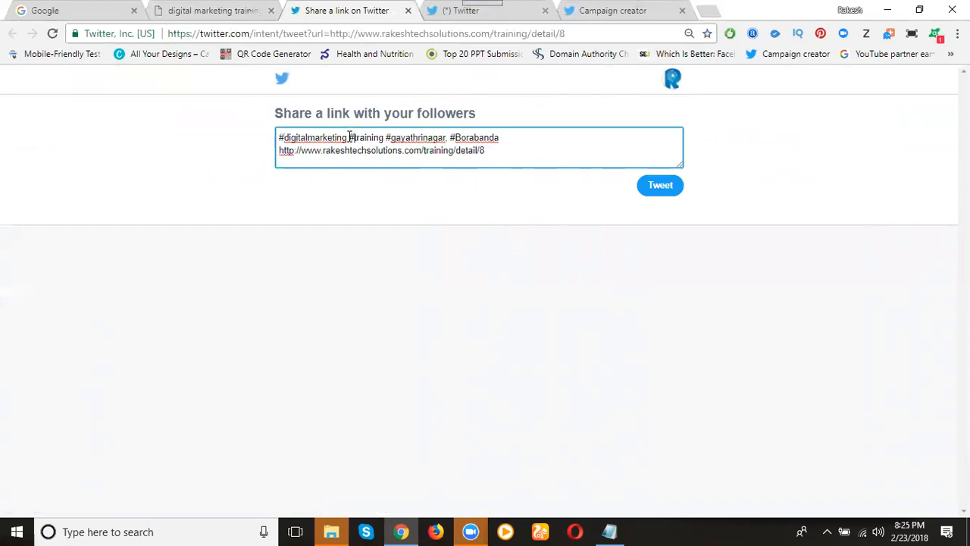
- Add "#hyderabad -" before the link in the tweet and post it
{"action": "left_click", "coordinate": [515, 140]}
{"action": "type", "text": "$"}
{"action": "key", "text": "BackSpace"}
{"action": "type", "text": "#hyderab"}
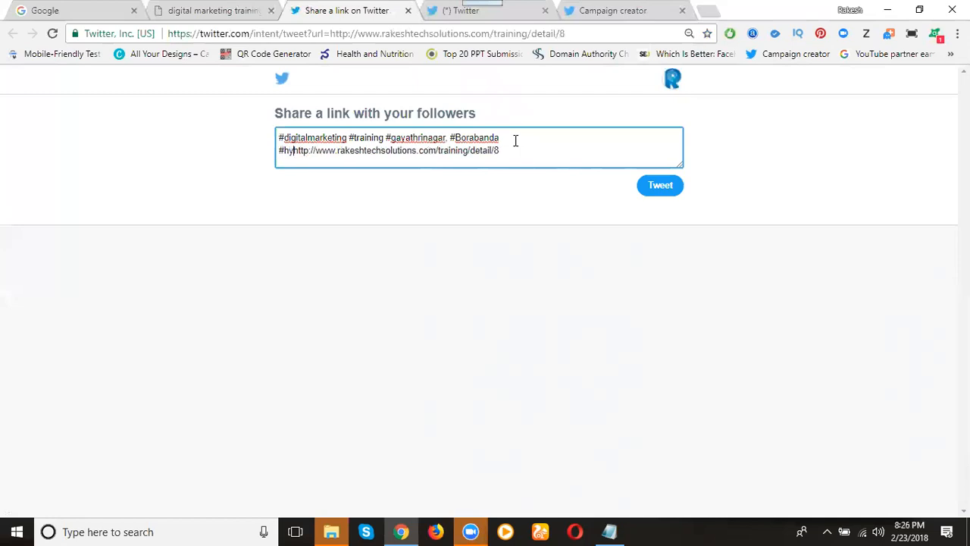
{"action": "type", "text": "ad -"}
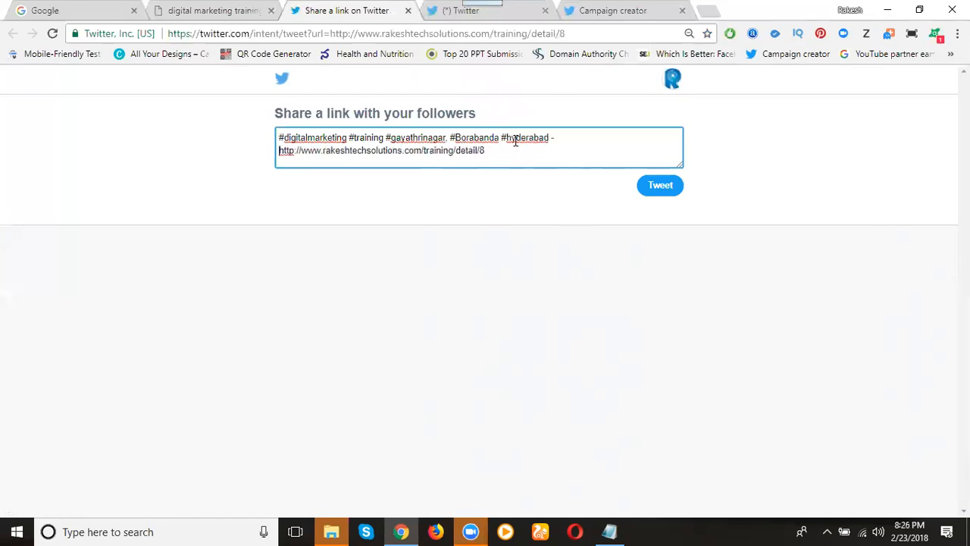
{"action": "left_click", "coordinate": [671, 192]}
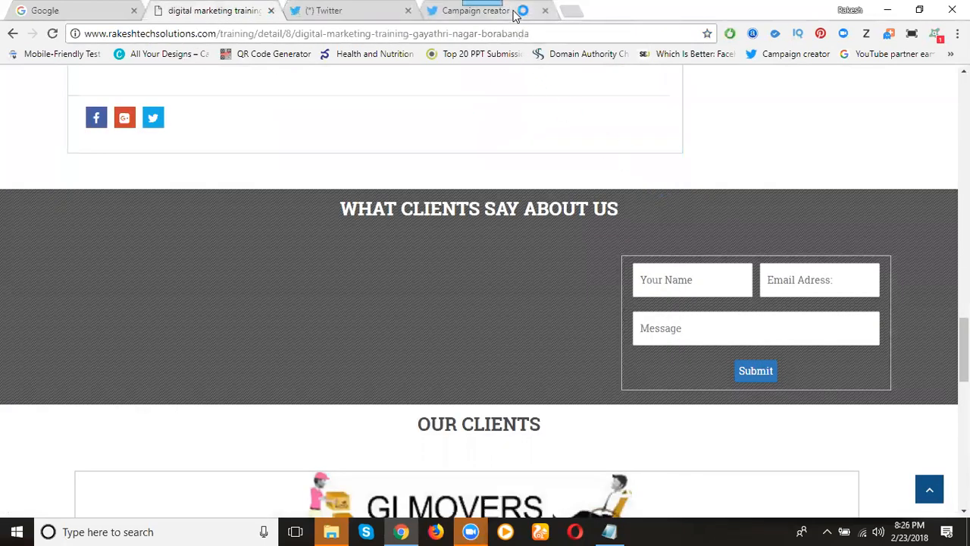
- In the Twitter Ads campaign creator, choose the Website clicks or conversions objective and prefix the campaign name with "rts"
{"action": "left_click", "coordinate": [515, 15]}
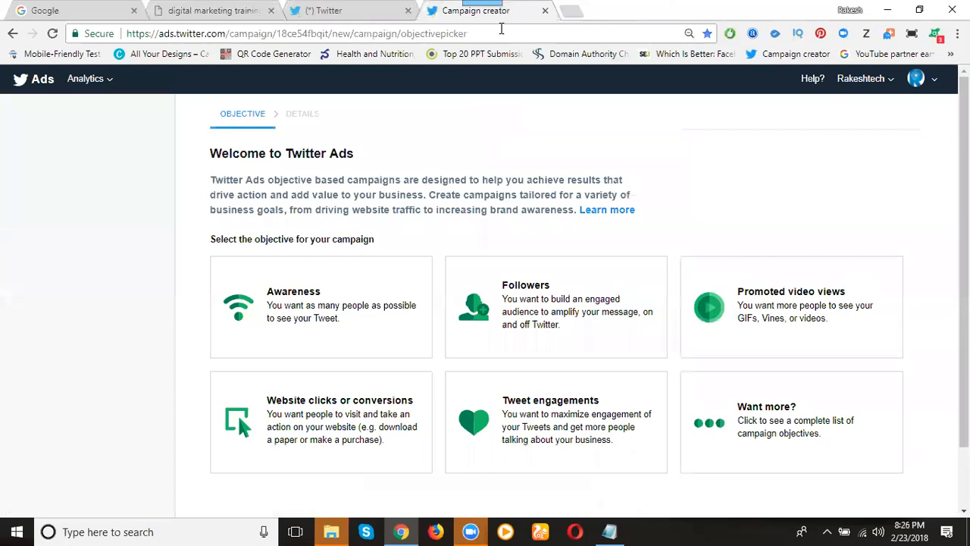
{"action": "left_click", "coordinate": [326, 409]}
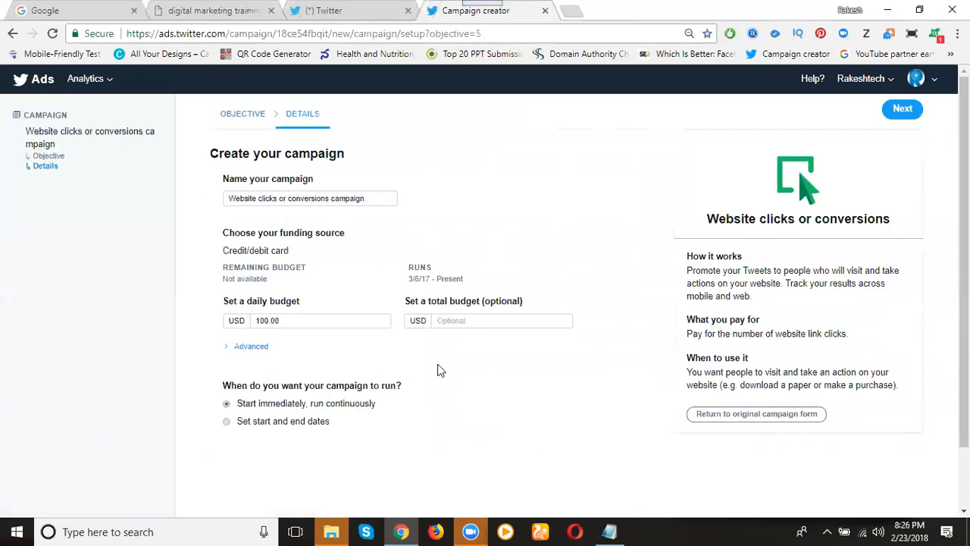
{"action": "left_click", "coordinate": [231, 196]}
{"action": "type", "text": "rts"}
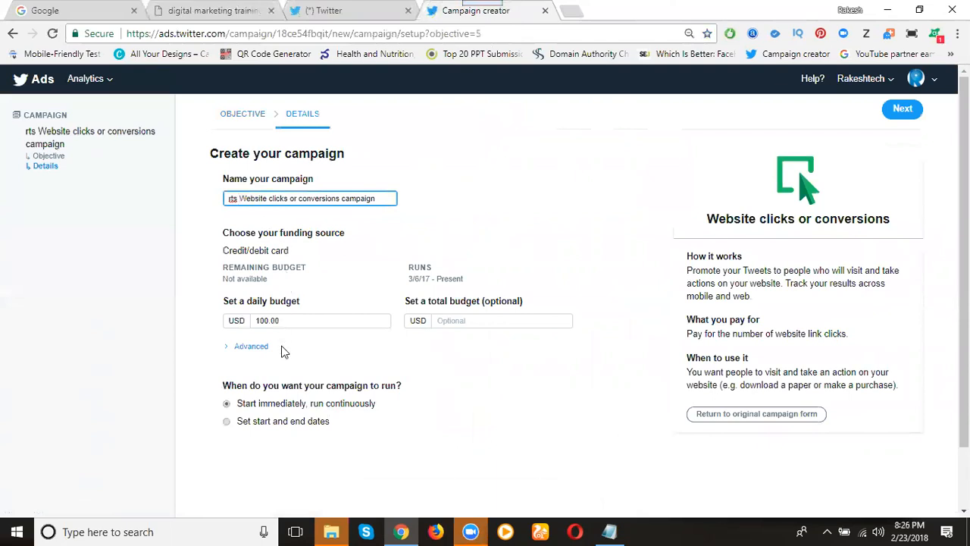
- Set the campaign's daily budget to USD 10.00 and its total budget to USD 50.00
{"action": "double_click", "coordinate": [271, 320]}
{"action": "type", "text": "10.00"}
{"action": "left_click", "coordinate": [449, 320]}
{"action": "type", "text": "50.00"}
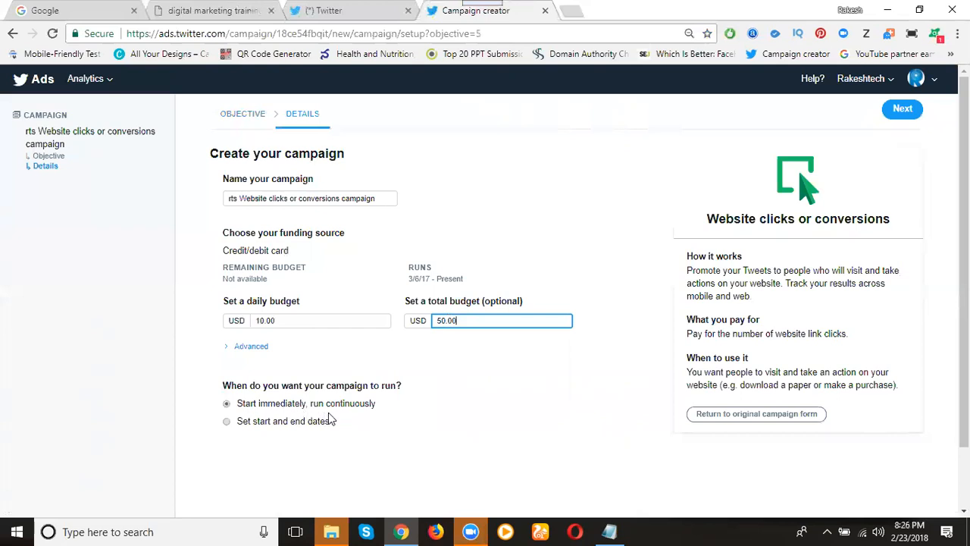
- Schedule the campaign with start and end dates, ending it on 2018-02-25, and continue to the ad group's creatives
{"action": "left_click", "coordinate": [291, 425]}
{"action": "scroll", "coordinate": [294, 421], "scroll_direction": "down", "scroll_amount": 1}
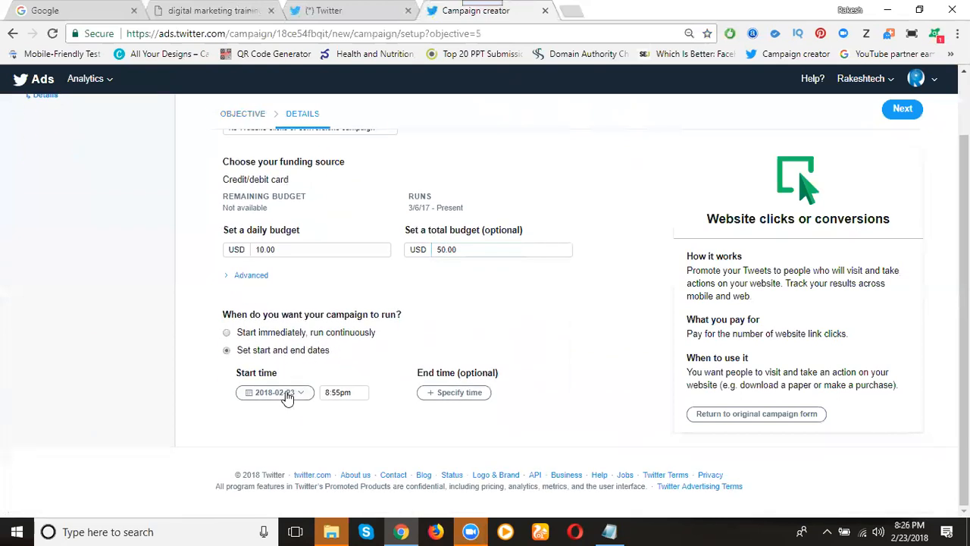
{"action": "left_click", "coordinate": [439, 395]}
{"action": "left_click", "coordinate": [440, 393]}
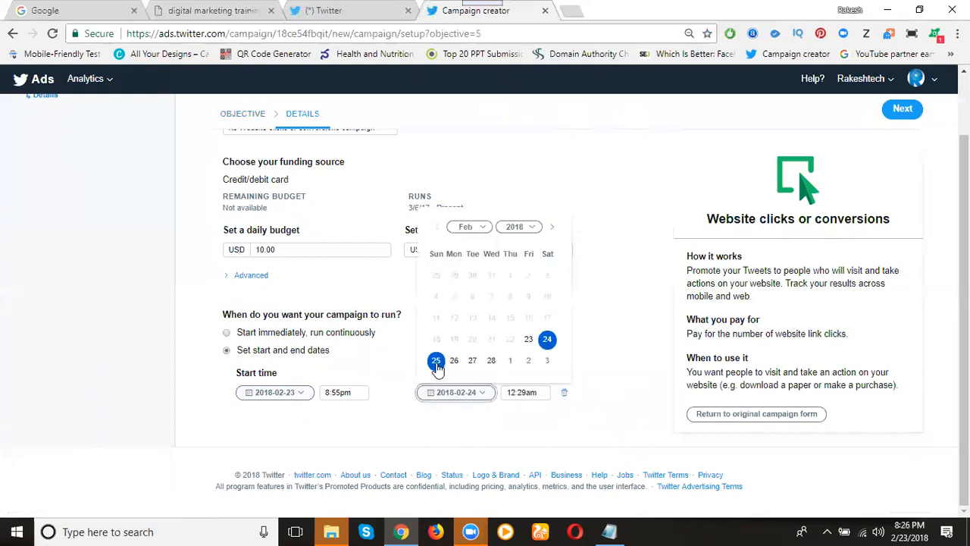
{"action": "left_click", "coordinate": [437, 360]}
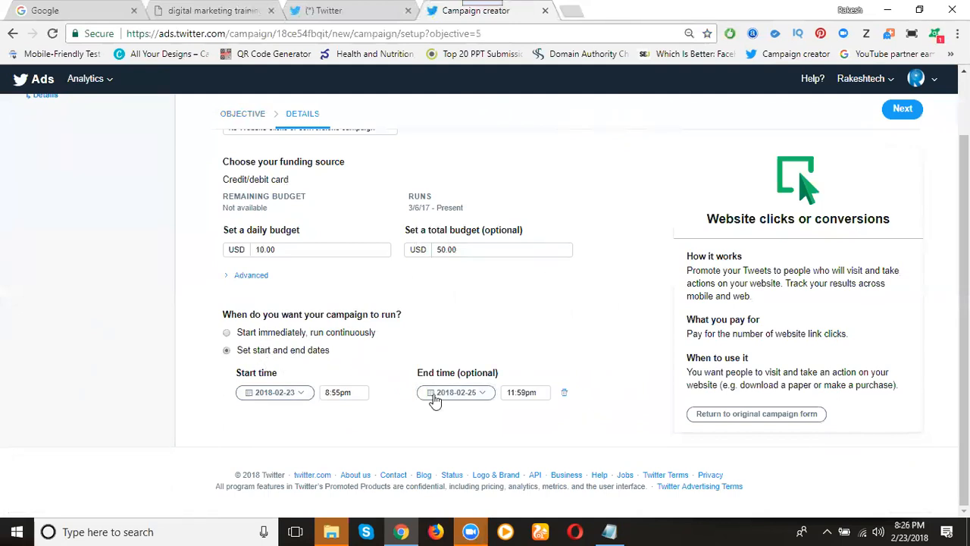
{"action": "left_click", "coordinate": [902, 110]}
{"action": "left_click", "coordinate": [902, 110]}
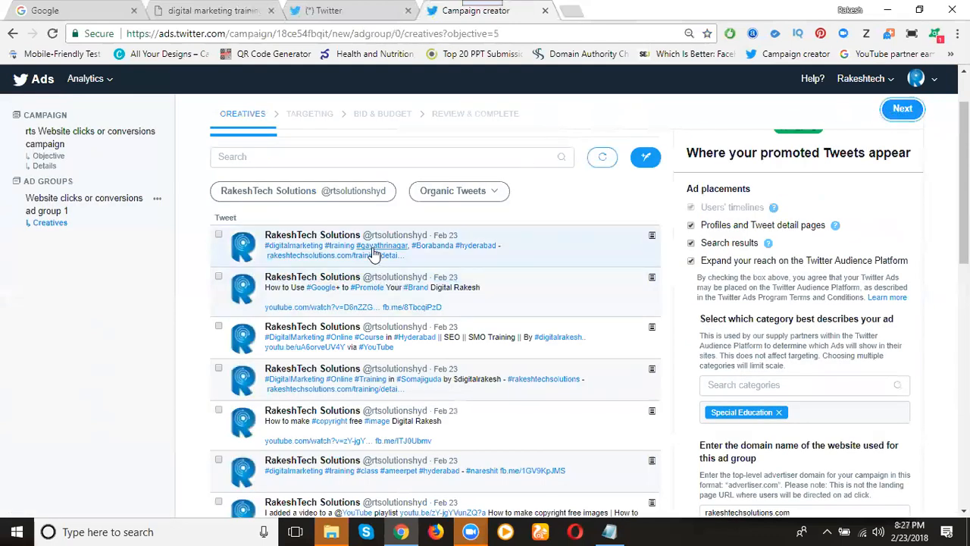
- Select the first four organic tweets as creatives, from the #gayathrinagar training tweet through the #Somajiguda training tweet
{"action": "left_click", "coordinate": [218, 236]}
{"action": "scroll", "coordinate": [180, 296], "scroll_direction": "down", "scroll_amount": 2}
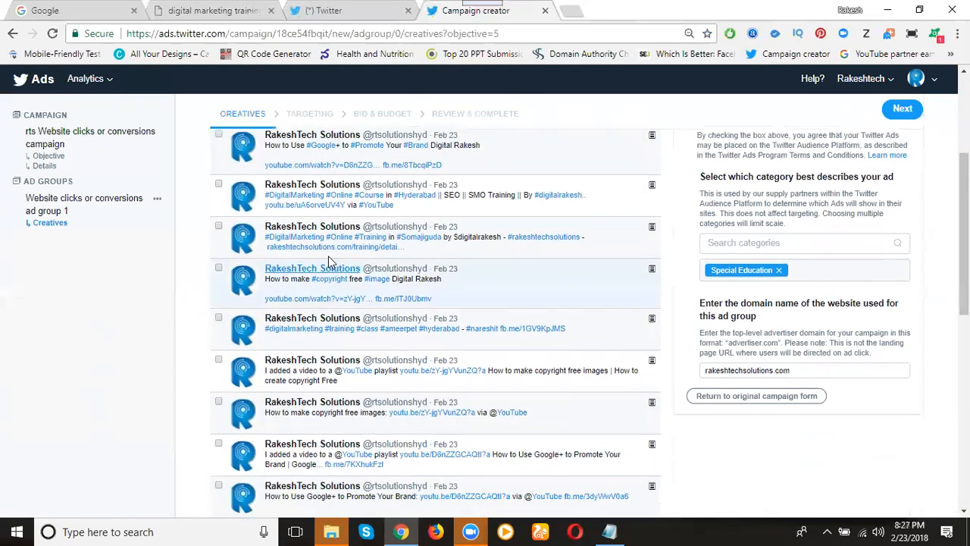
{"action": "left_click", "coordinate": [218, 227]}
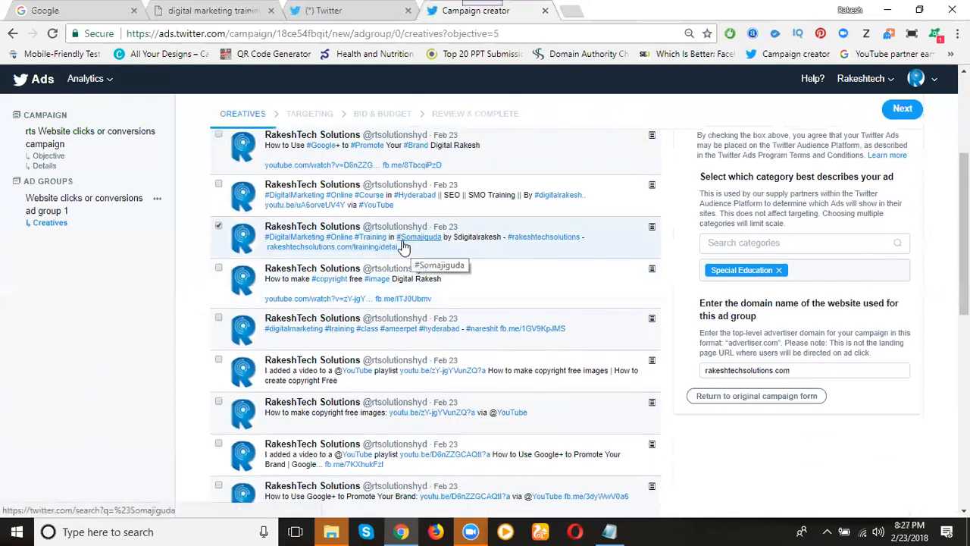
{"action": "scroll", "coordinate": [398, 248], "scroll_direction": "up", "scroll_amount": 3}
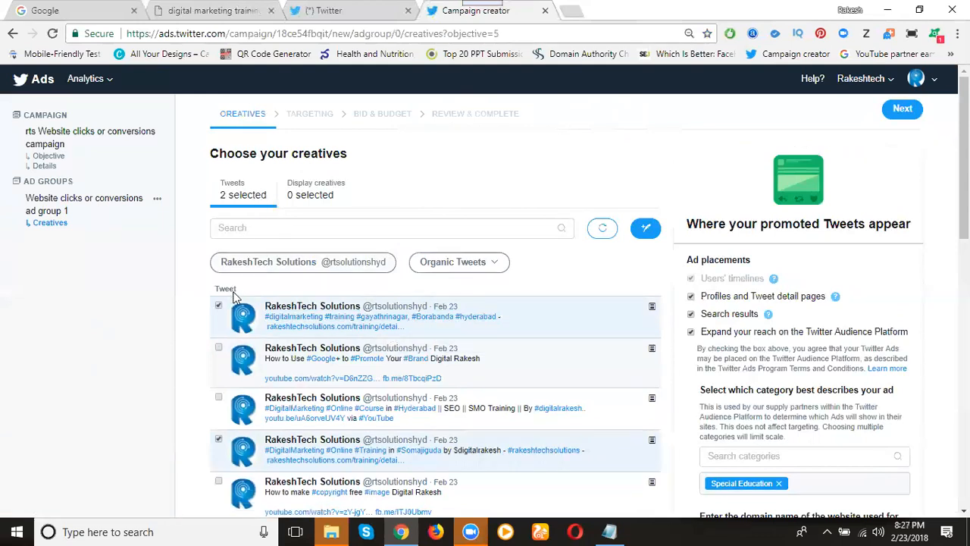
{"action": "scroll", "coordinate": [189, 336], "scroll_direction": "down", "scroll_amount": 1}
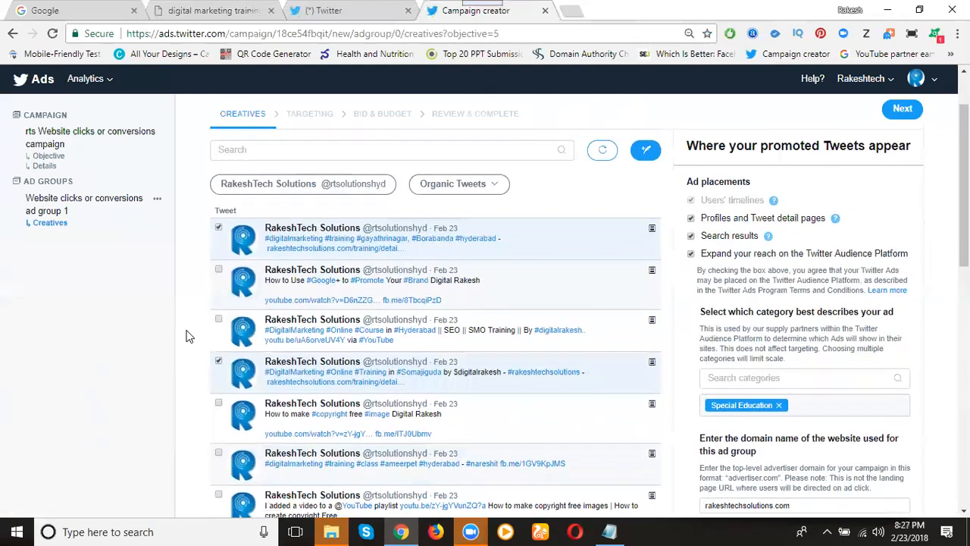
{"action": "scroll", "coordinate": [190, 336], "scroll_direction": "down", "scroll_amount": 2}
{"action": "scroll", "coordinate": [189, 336], "scroll_direction": "down", "scroll_amount": 2}
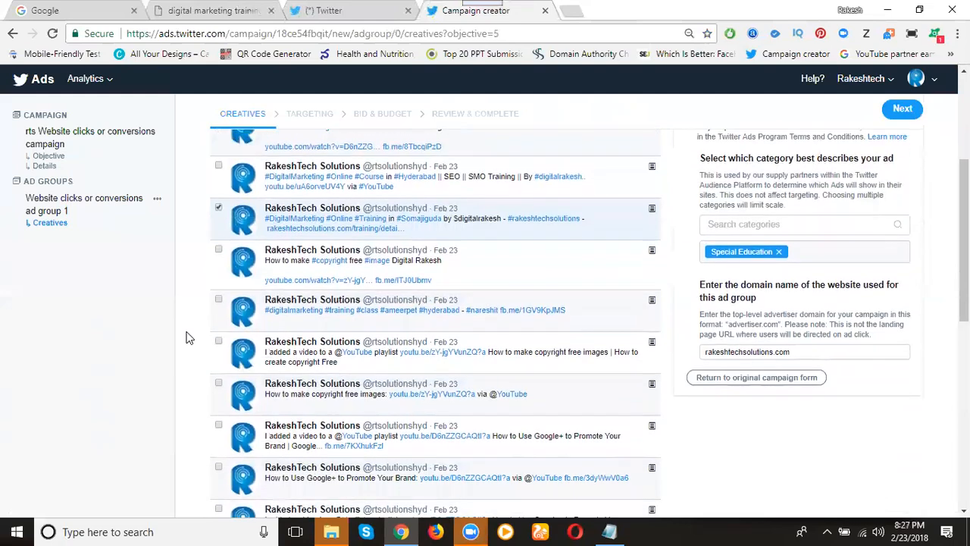
{"action": "scroll", "coordinate": [306, 273], "scroll_direction": "up", "scroll_amount": 3}
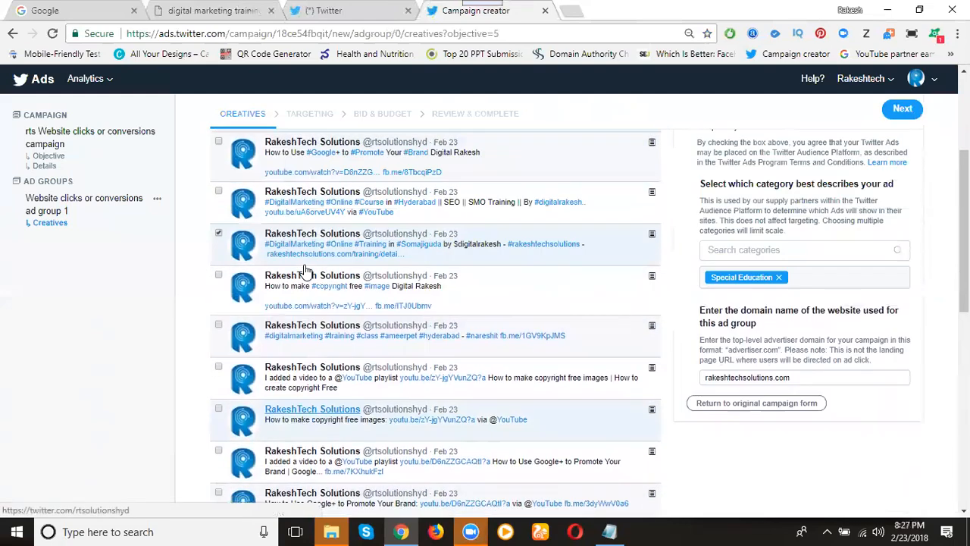
{"action": "scroll", "coordinate": [252, 239], "scroll_direction": "up", "scroll_amount": 2}
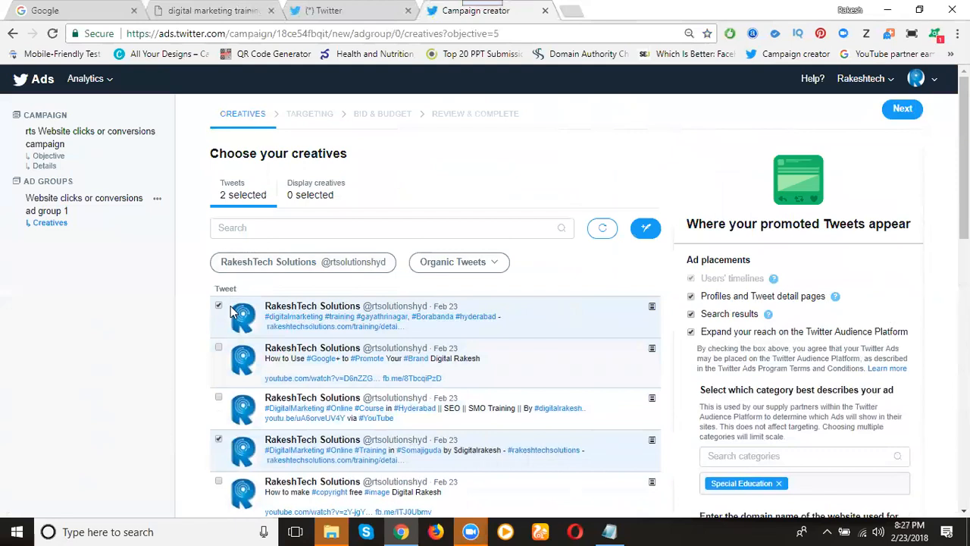
{"action": "left_click", "coordinate": [219, 397]}
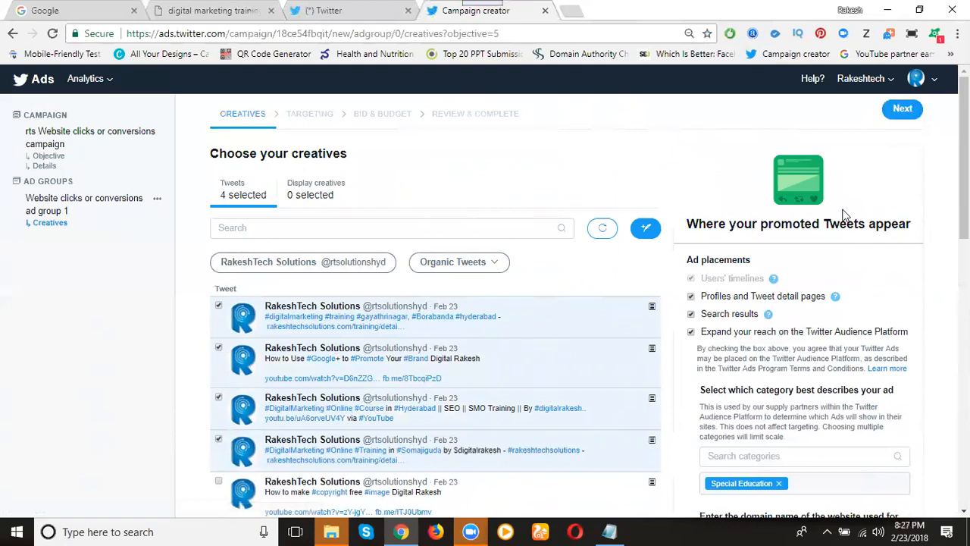
- Search the ad categories for "education" and choose Special Education as the category describing the ad
{"action": "scroll", "coordinate": [724, 320], "scroll_direction": "down", "scroll_amount": 1}
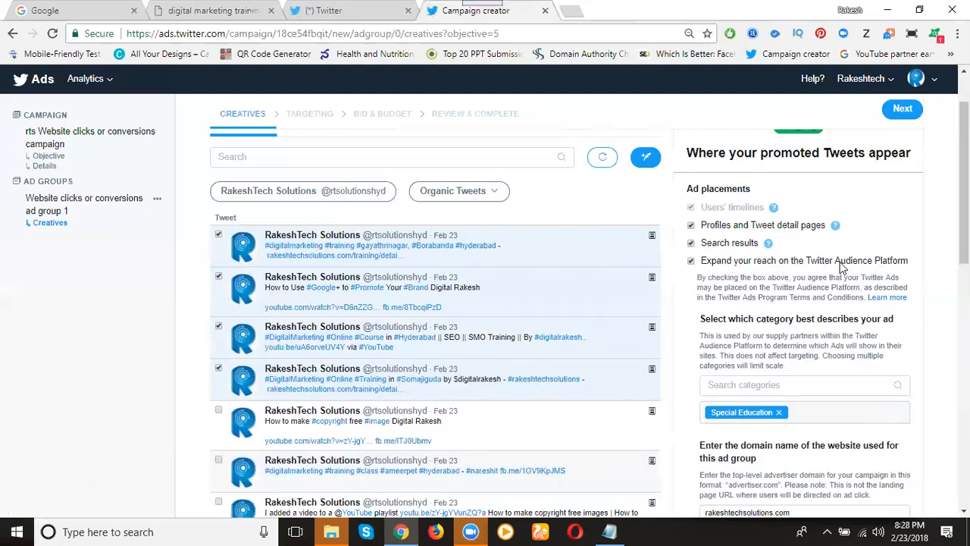
{"action": "scroll", "coordinate": [842, 265], "scroll_direction": "down", "scroll_amount": 5}
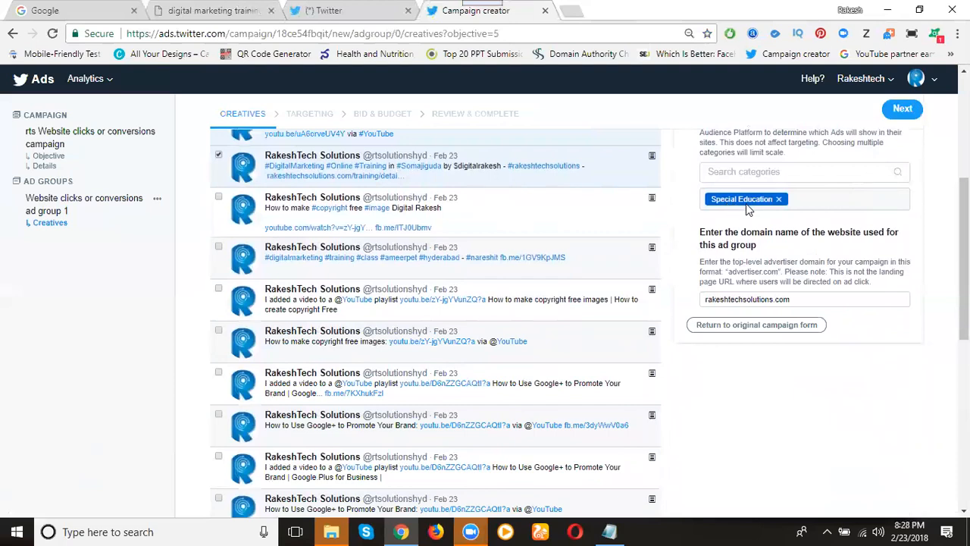
{"action": "left_click", "coordinate": [745, 173]}
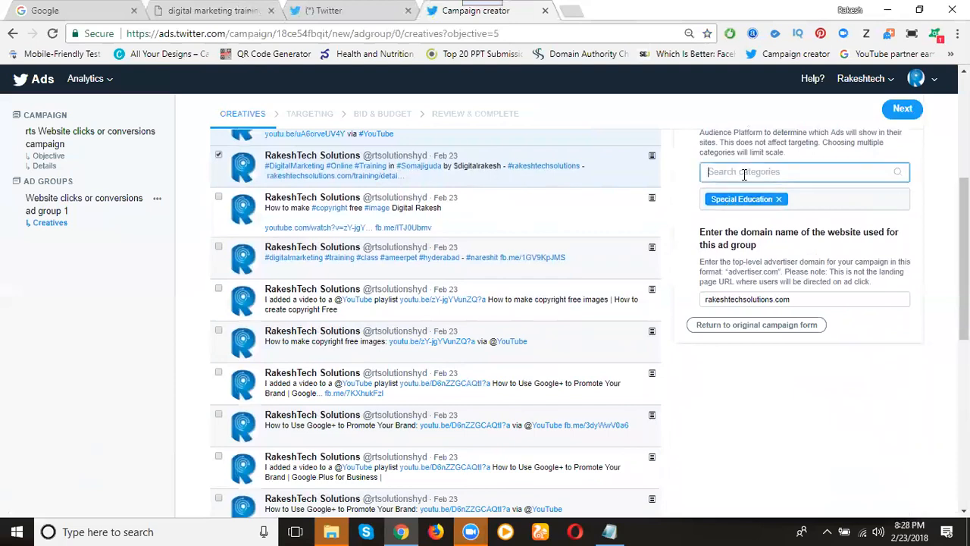
{"action": "type", "text": "educa"}
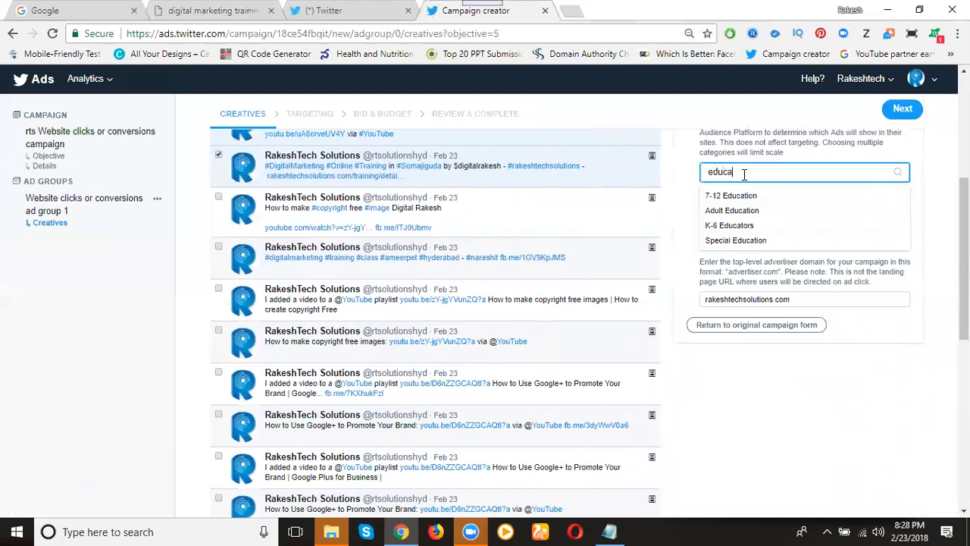
{"action": "type", "text": "tion"}
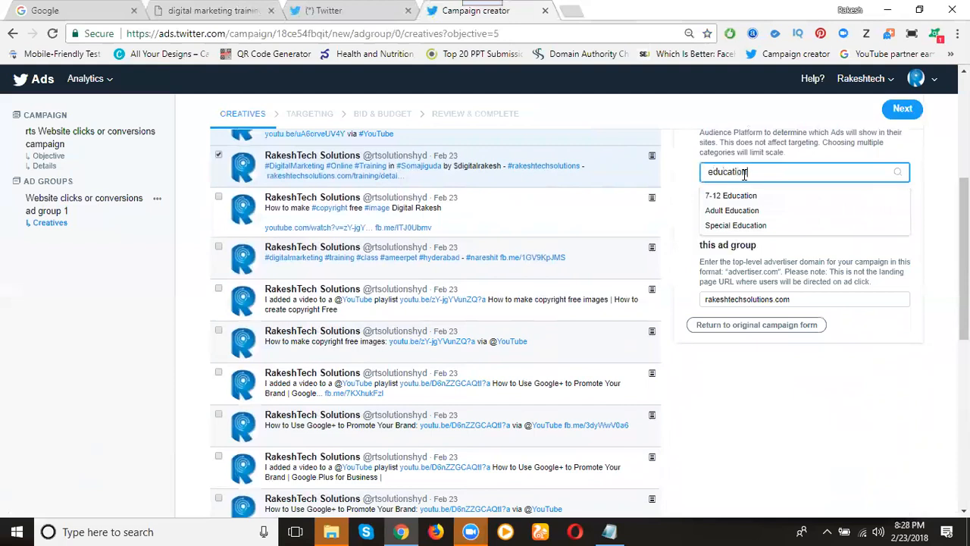
{"action": "left_click", "coordinate": [728, 228]}
{"action": "type", "text": "digital"}
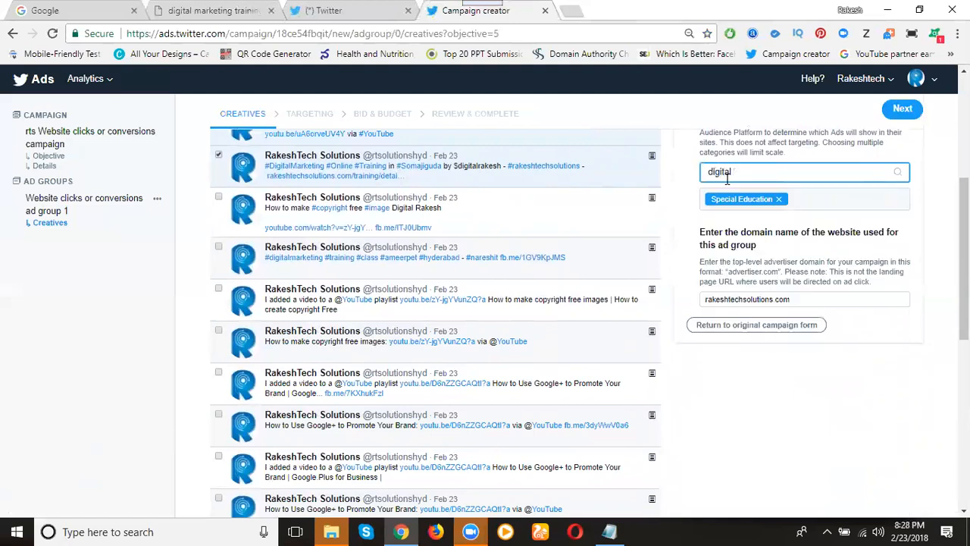
{"action": "key", "text": "BackSpace"}
{"action": "key", "text": "BackSpace"}
{"action": "key", "text": "BackSpace"}
{"action": "key", "text": "BackSpace"}
{"action": "key", "text": "BackSpace"}
{"action": "key", "text": "BackSpace"}
{"action": "key", "text": "BackSpace"}
- Add the Marketing category to the ad and continue to the ad group's targeting
{"action": "type", "text": "ma"}
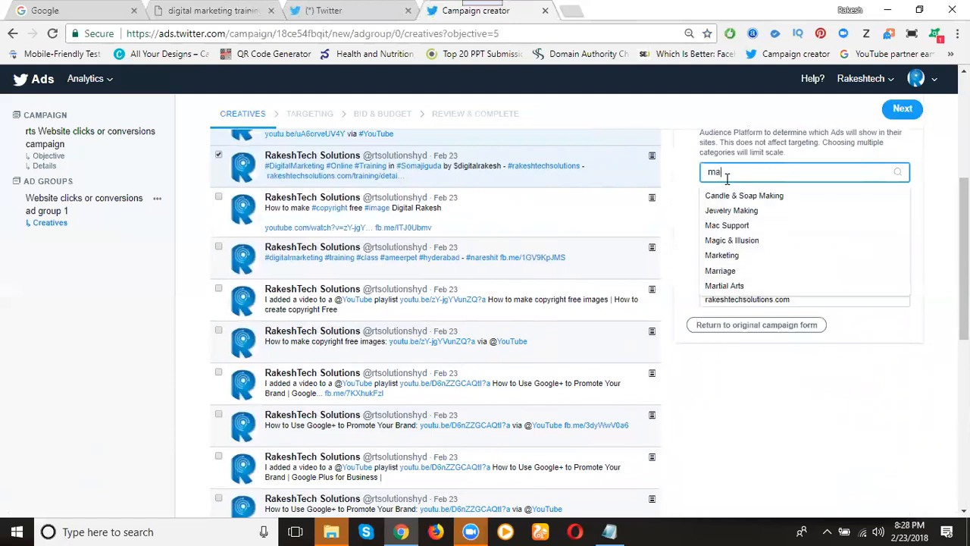
{"action": "type", "text": "rketing"}
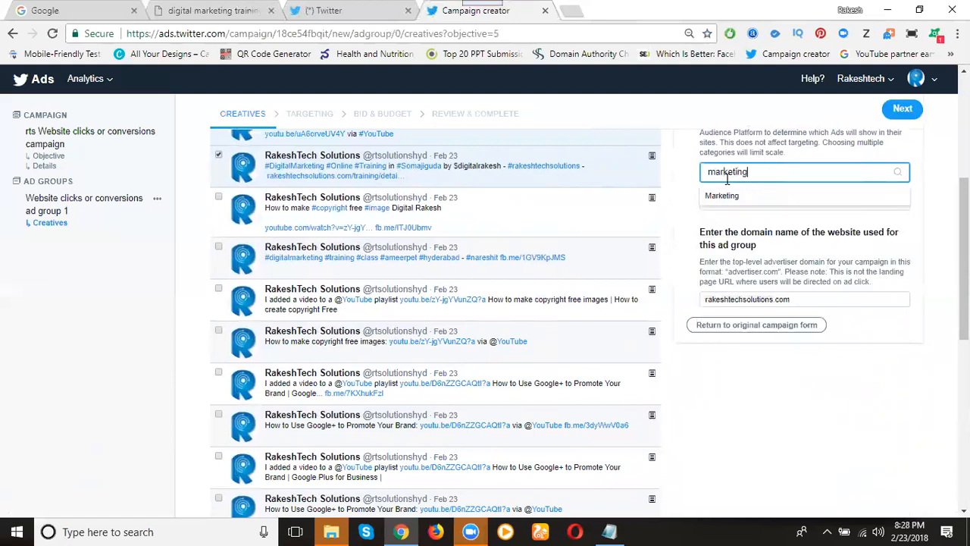
{"action": "left_click", "coordinate": [727, 195]}
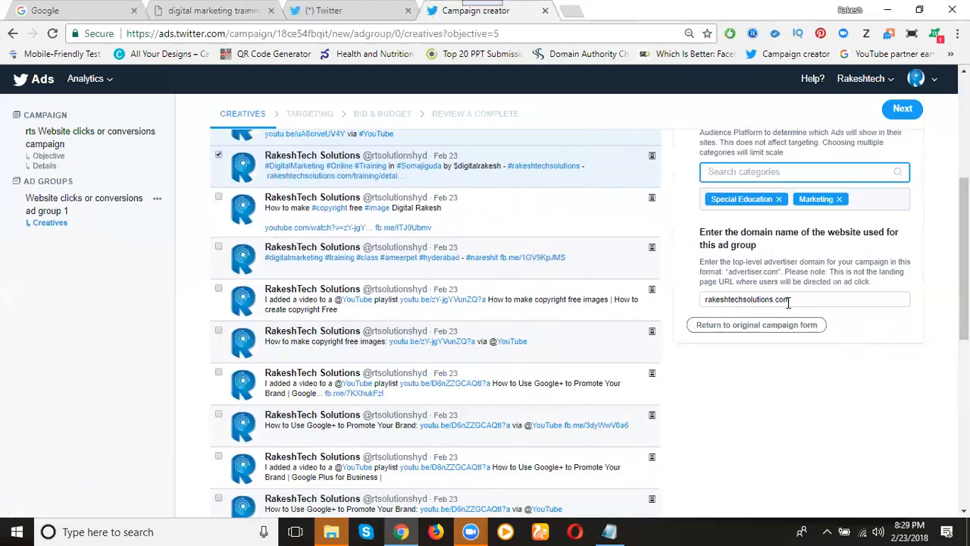
{"action": "scroll", "coordinate": [802, 304], "scroll_direction": "up", "scroll_amount": 2}
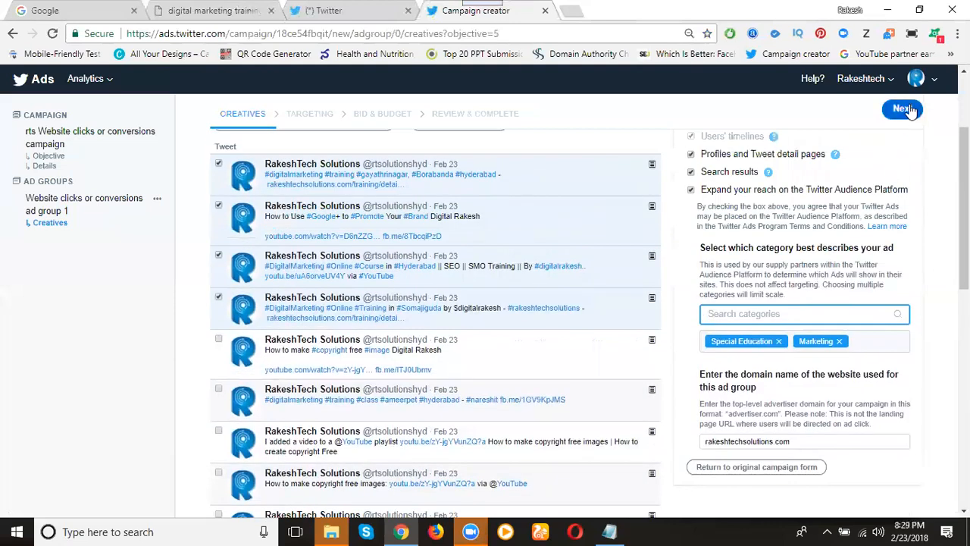
{"action": "left_click", "coordinate": [904, 109]}
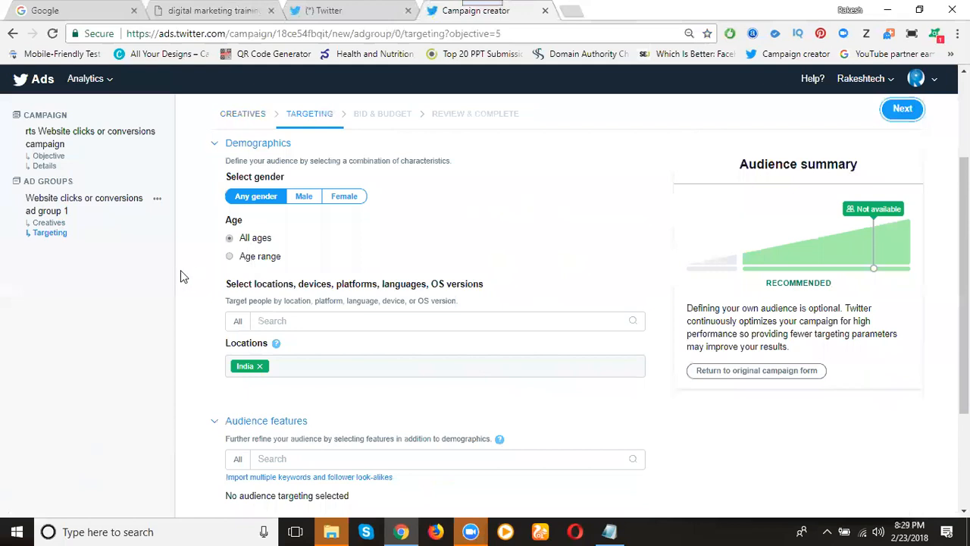
- Try to find "hyderabad" across all demographic targeting options, and clear the search
{"action": "scroll", "coordinate": [176, 290], "scroll_direction": "down", "scroll_amount": 1}
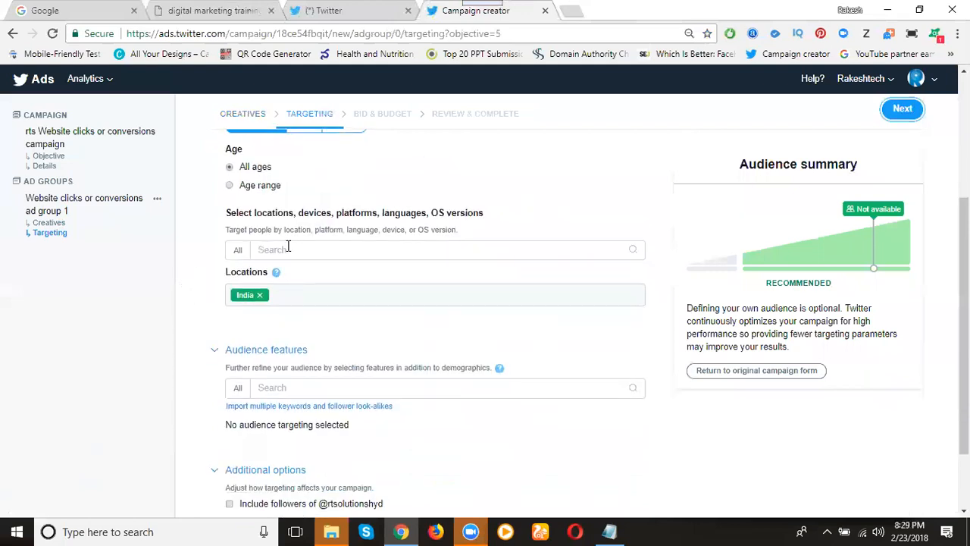
{"action": "left_click", "coordinate": [291, 256]}
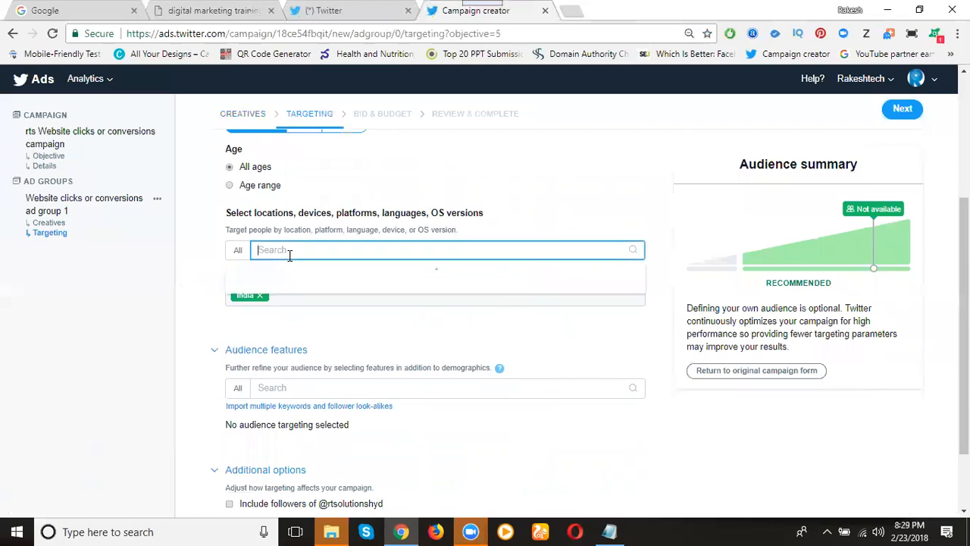
{"action": "type", "text": "hyderabad"}
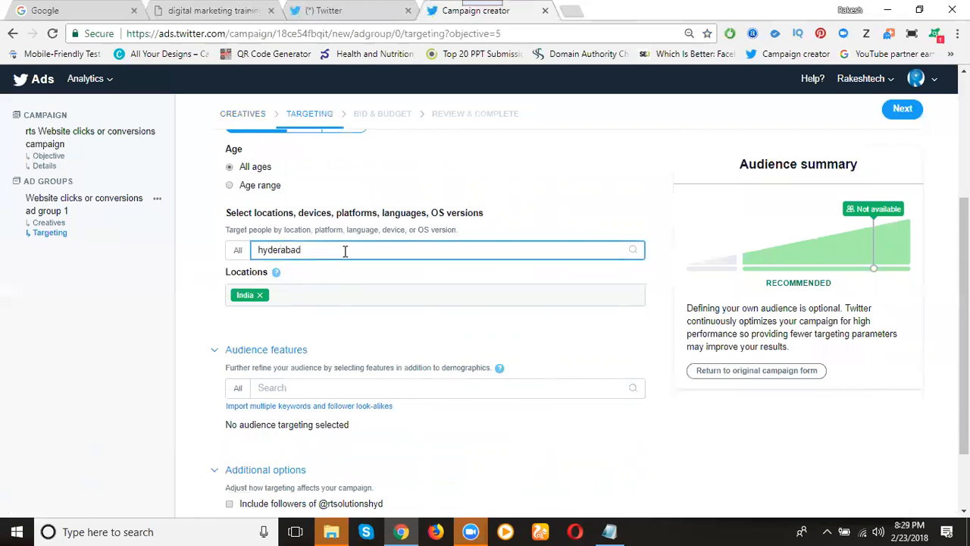
{"action": "left_click", "coordinate": [177, 274]}
{"action": "left_click", "coordinate": [278, 250]}
{"action": "double_click", "coordinate": [277, 251]}
{"action": "key", "text": "BackSpace"}
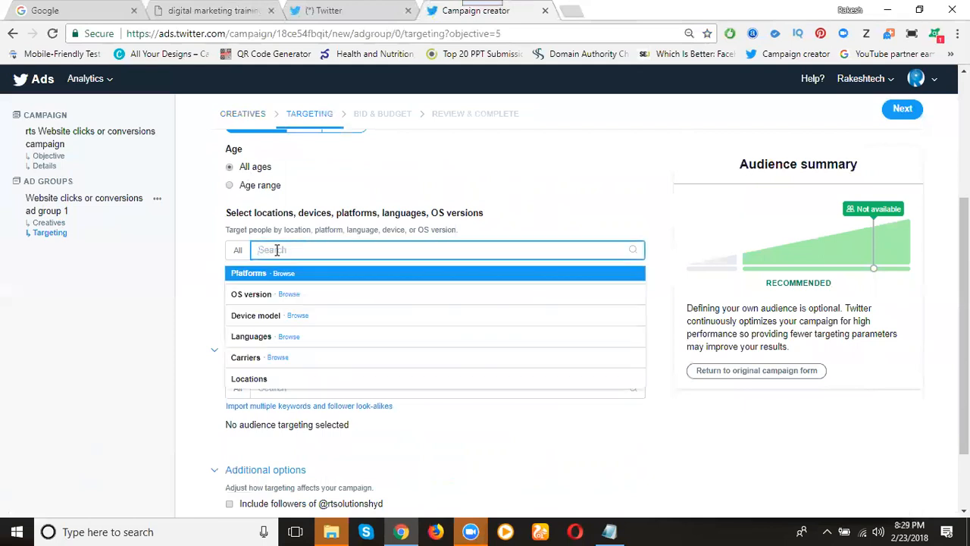
- Restrict the demographic targeting search to Locations and search for "hyderabad"
{"action": "left_click", "coordinate": [237, 378]}
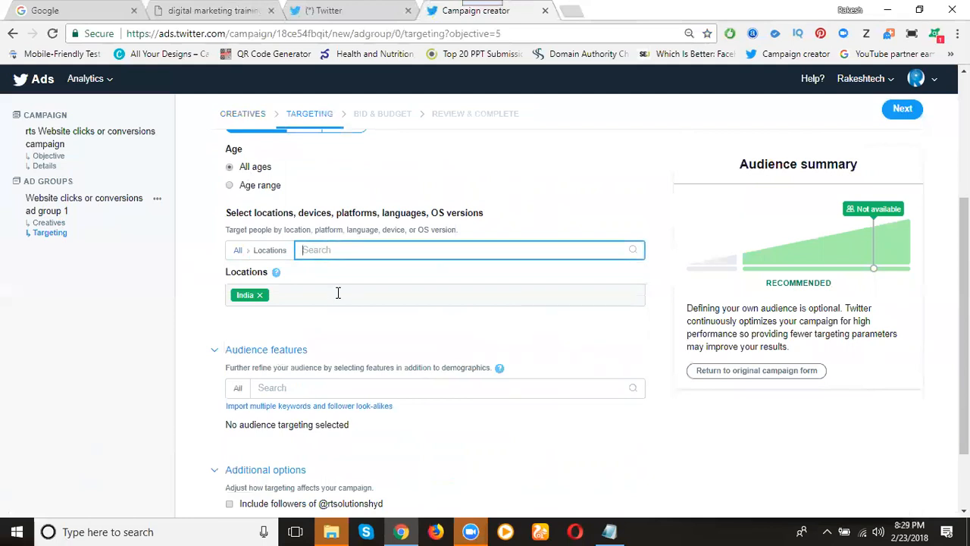
{"action": "type", "text": "hyder"}
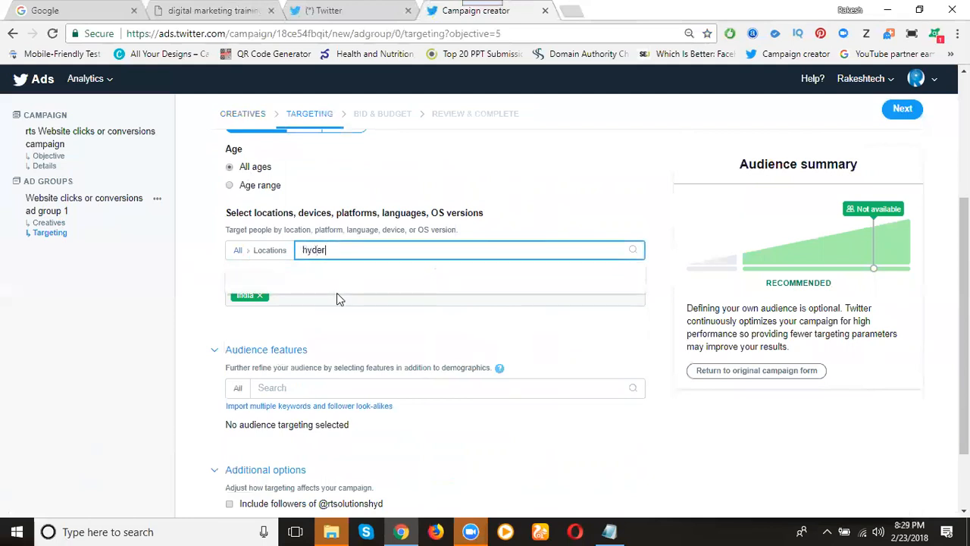
{"action": "type", "text": "abad"}
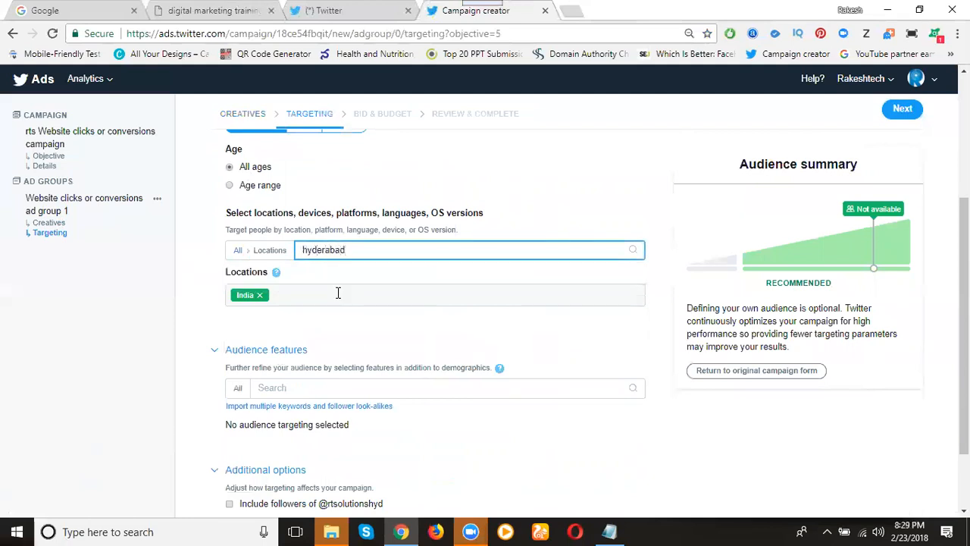
- Search the locations for "united" and add United Kingdom and United States to the targeted countries
{"action": "double_click", "coordinate": [337, 251]}
{"action": "type", "text": "united"}
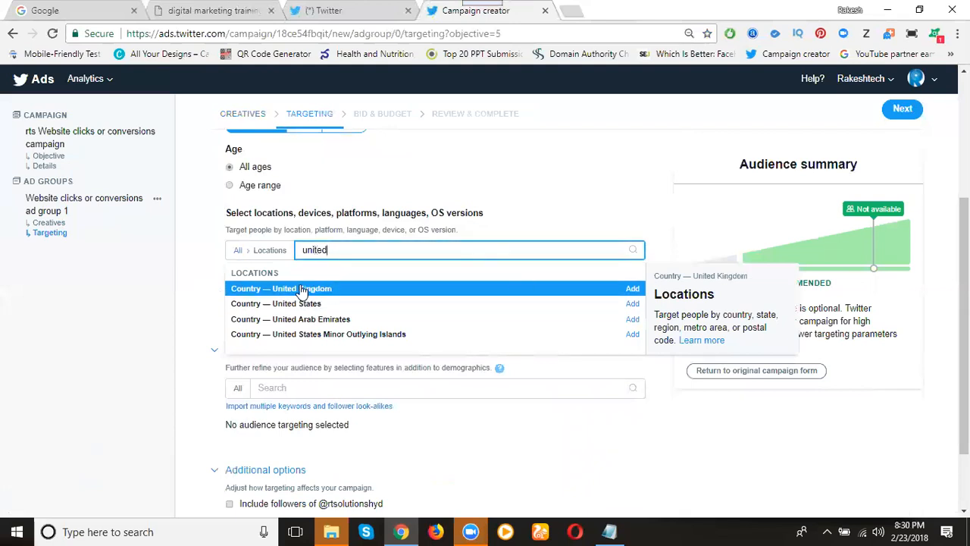
{"action": "left_click", "coordinate": [201, 282]}
{"action": "left_click", "coordinate": [326, 250]}
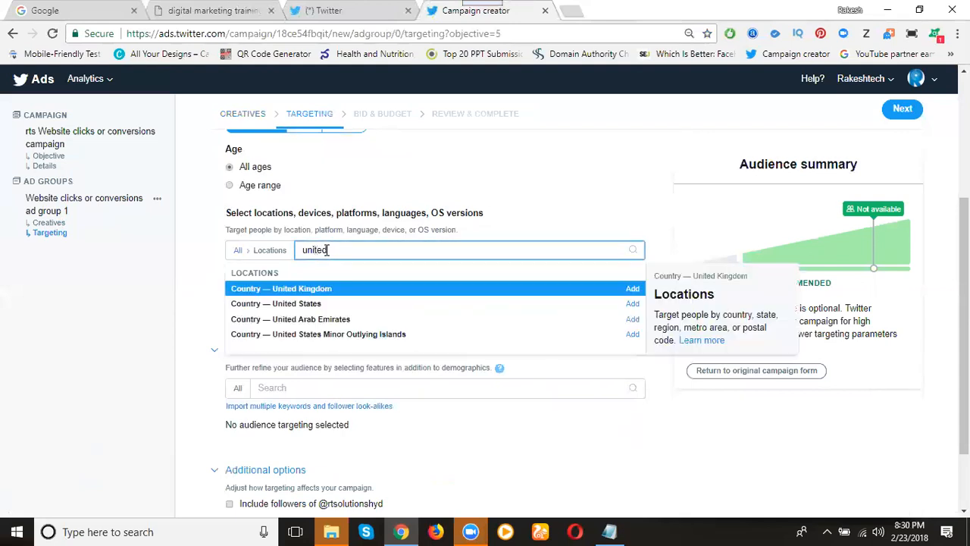
{"action": "left_click", "coordinate": [632, 289]}
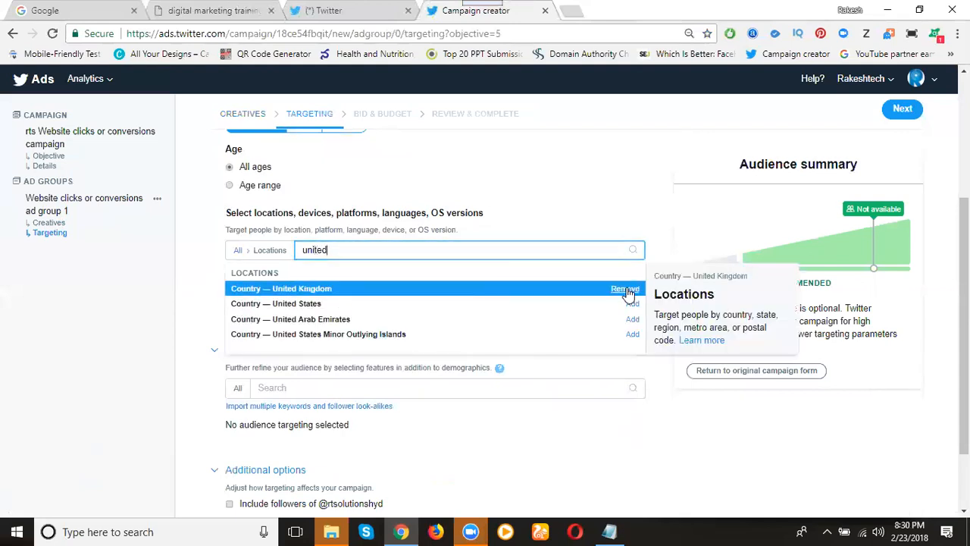
{"action": "left_click", "coordinate": [173, 265]}
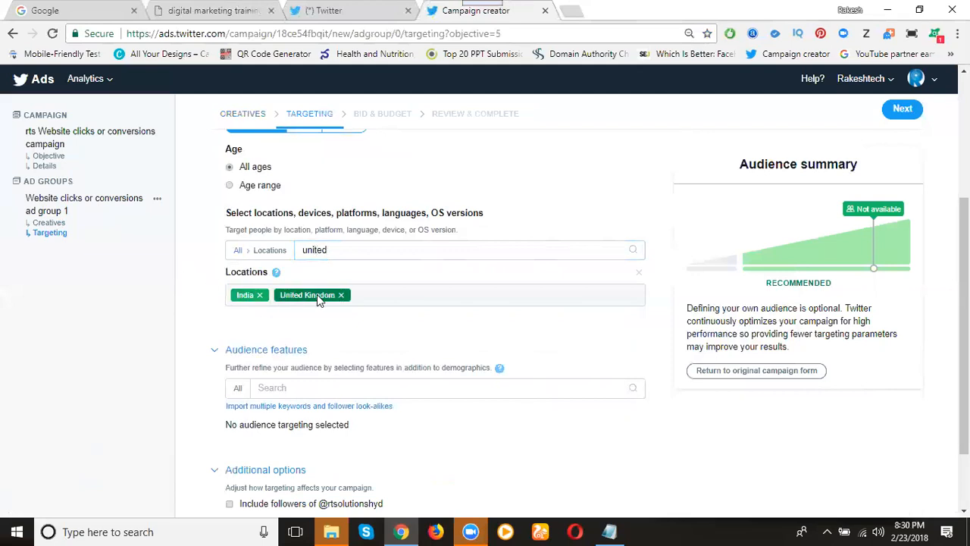
{"action": "left_click", "coordinate": [339, 249]}
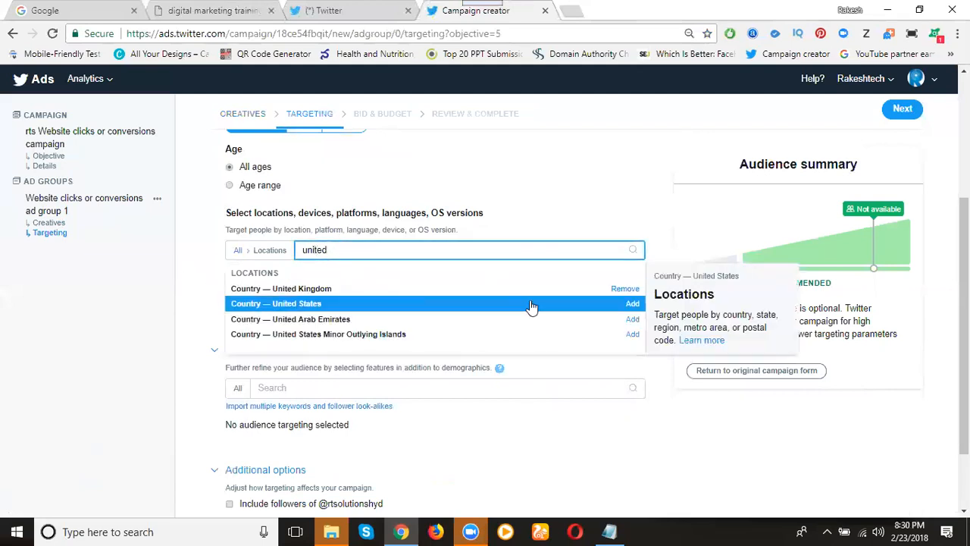
{"action": "left_click", "coordinate": [633, 303]}
{"action": "left_click", "coordinate": [211, 238]}
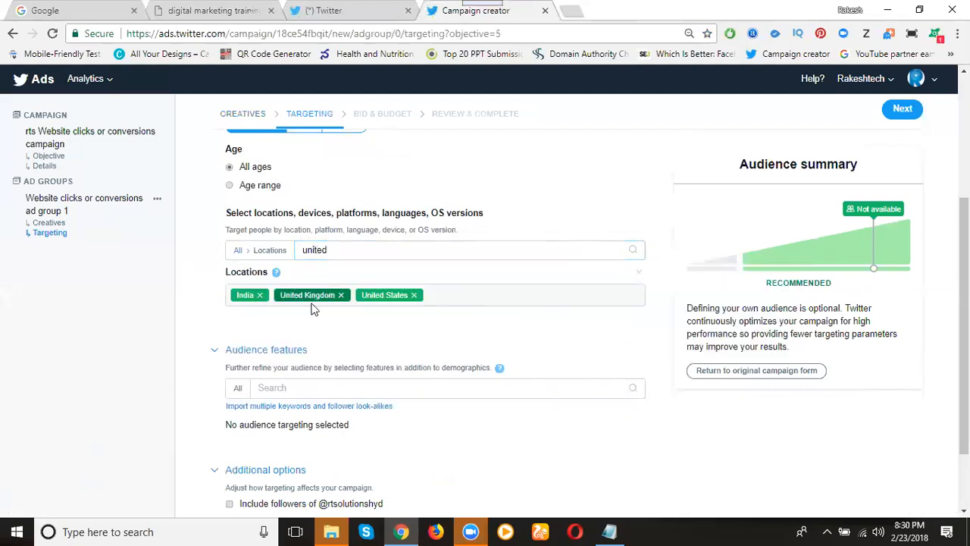
- Add "digital marketing" as a targeted keyword under the audience features and continue to the bid and budget settings
{"action": "scroll", "coordinate": [764, 451], "scroll_direction": "down", "scroll_amount": 2}
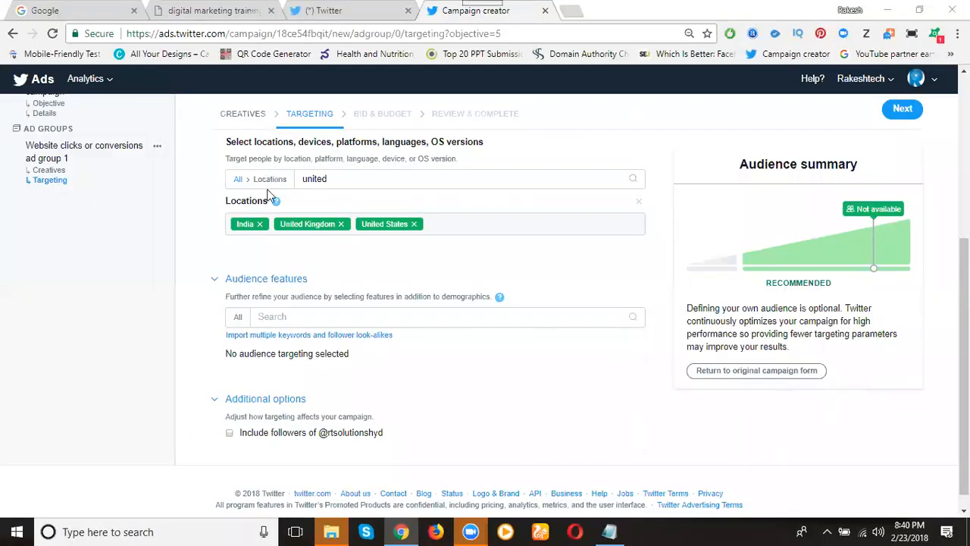
{"action": "left_click", "coordinate": [300, 318]}
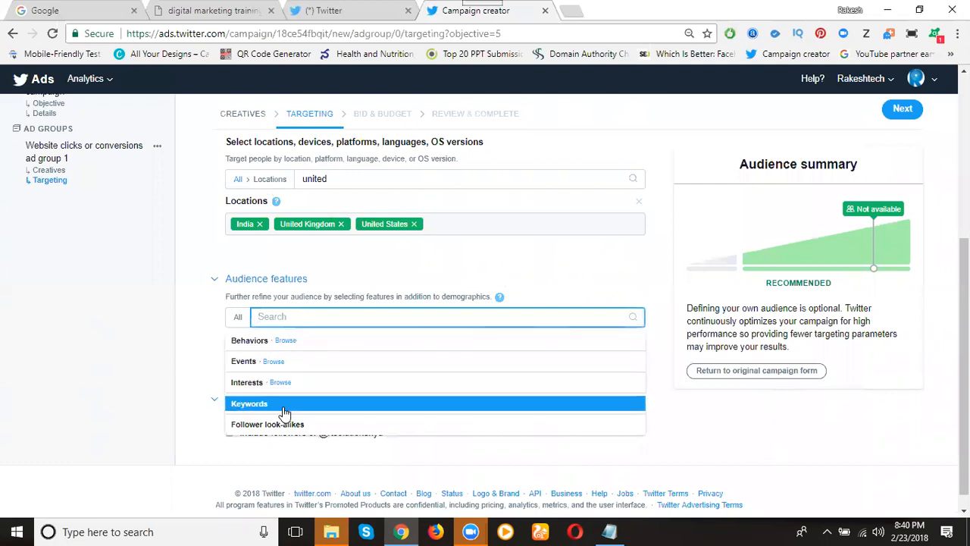
{"action": "left_click", "coordinate": [283, 407]}
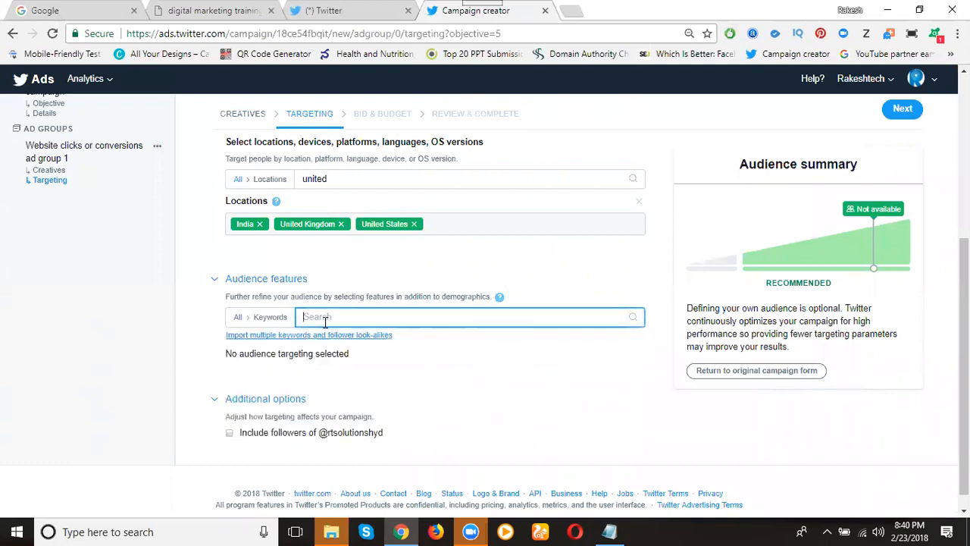
{"action": "type", "text": "digital"}
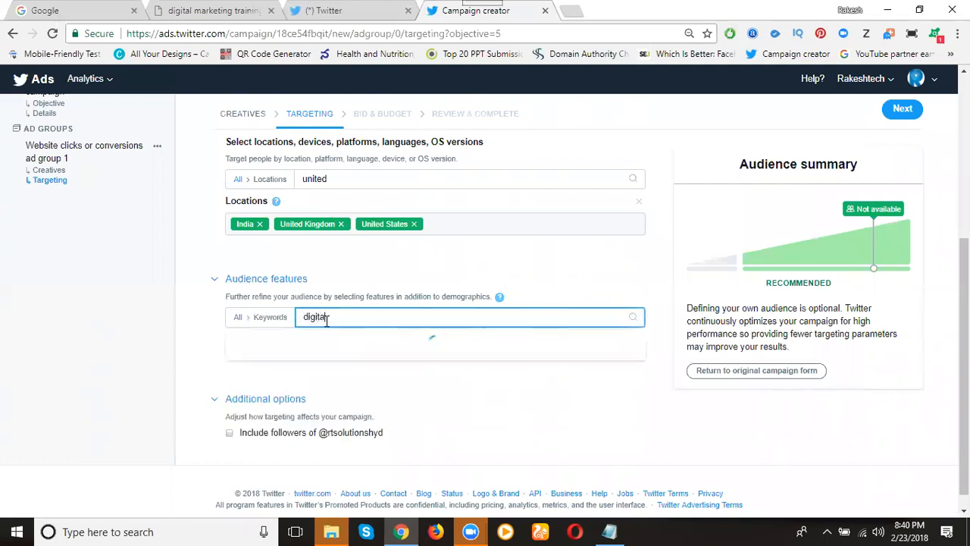
{"action": "type", "text": " marketing"}
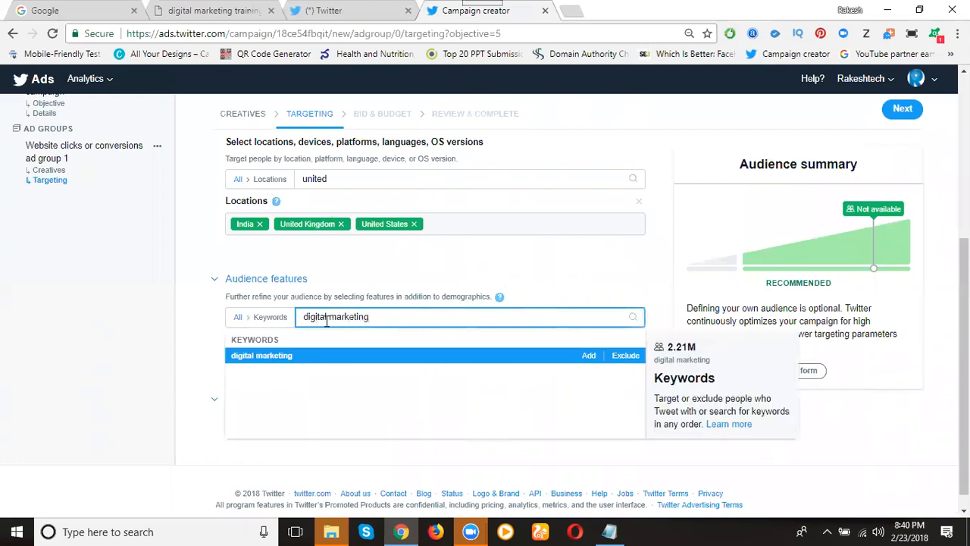
{"action": "left_click", "coordinate": [588, 359]}
{"action": "left_click", "coordinate": [199, 343]}
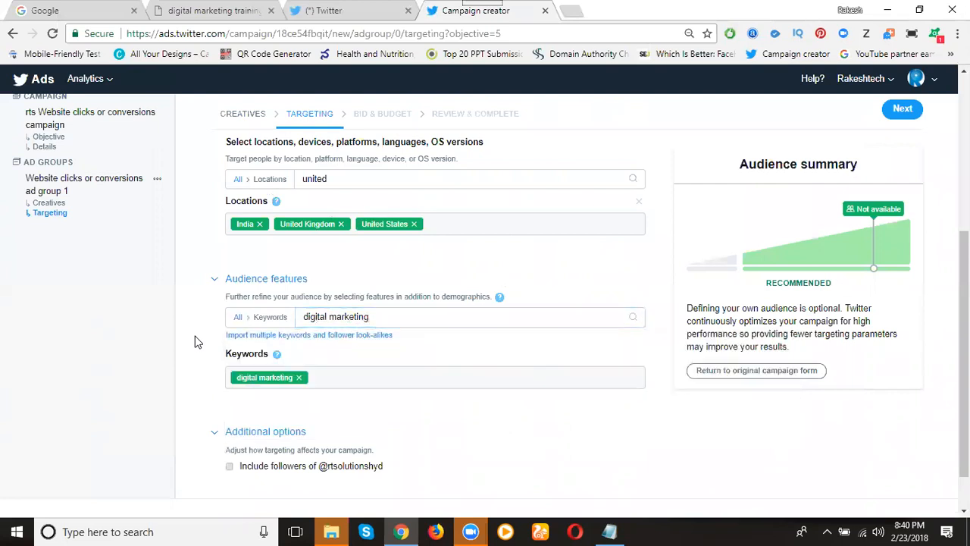
{"action": "scroll", "coordinate": [188, 381], "scroll_direction": "down", "scroll_amount": 1}
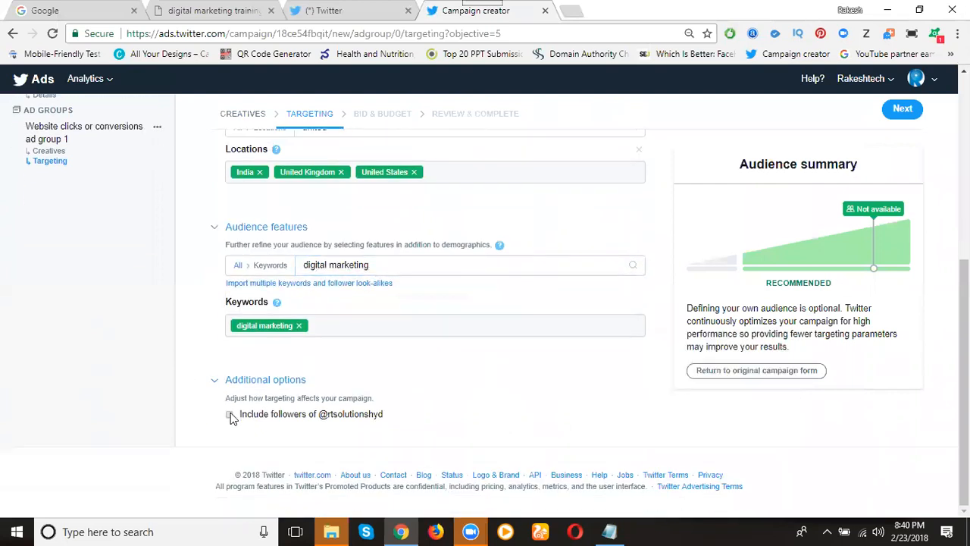
{"action": "left_click", "coordinate": [907, 109]}
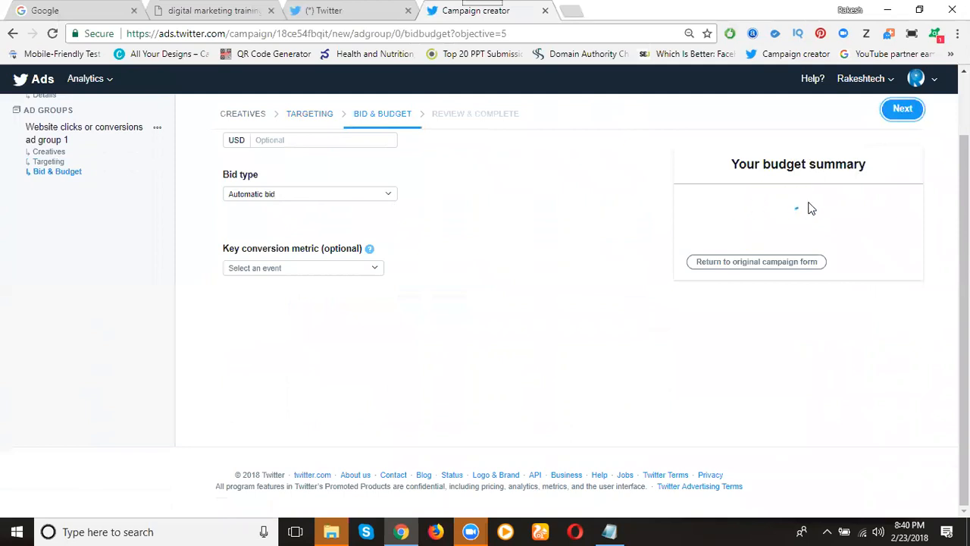
- Try the Target cost bid type, and switch the ad group's bid type to Maximum bid
{"action": "left_click", "coordinate": [352, 199]}
{"action": "left_click", "coordinate": [334, 221]}
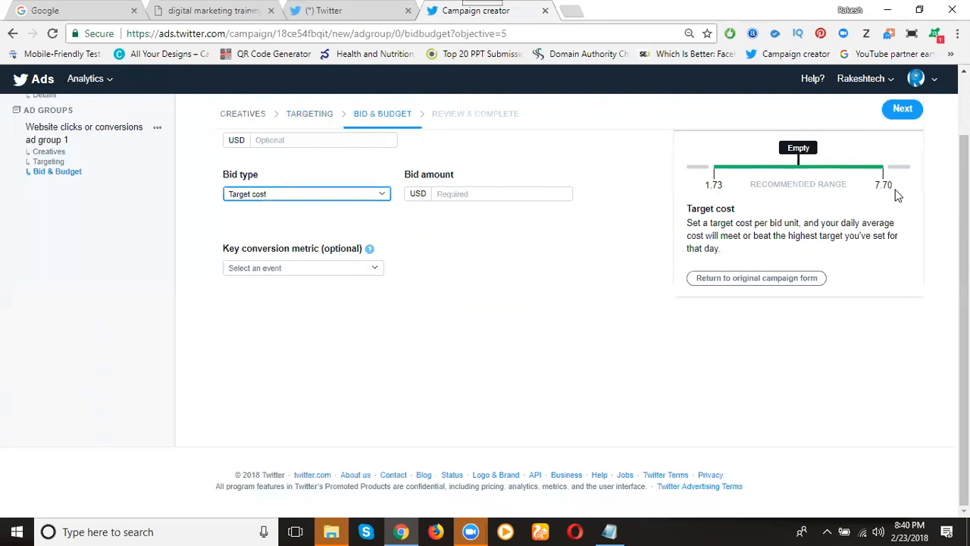
{"action": "left_click", "coordinate": [287, 195]}
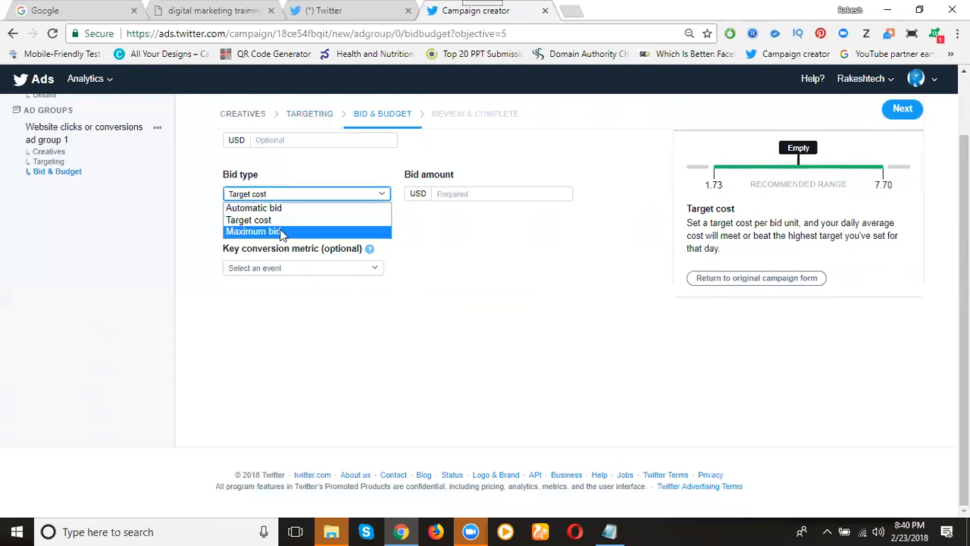
{"action": "left_click", "coordinate": [280, 232]}
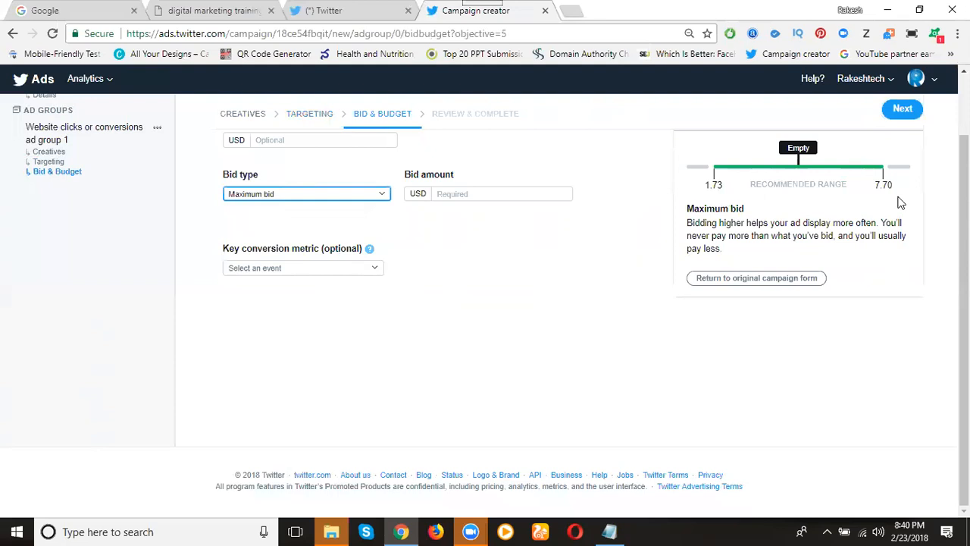
- Set the ad group's bid type to Automatic bid
{"action": "left_click", "coordinate": [264, 197]}
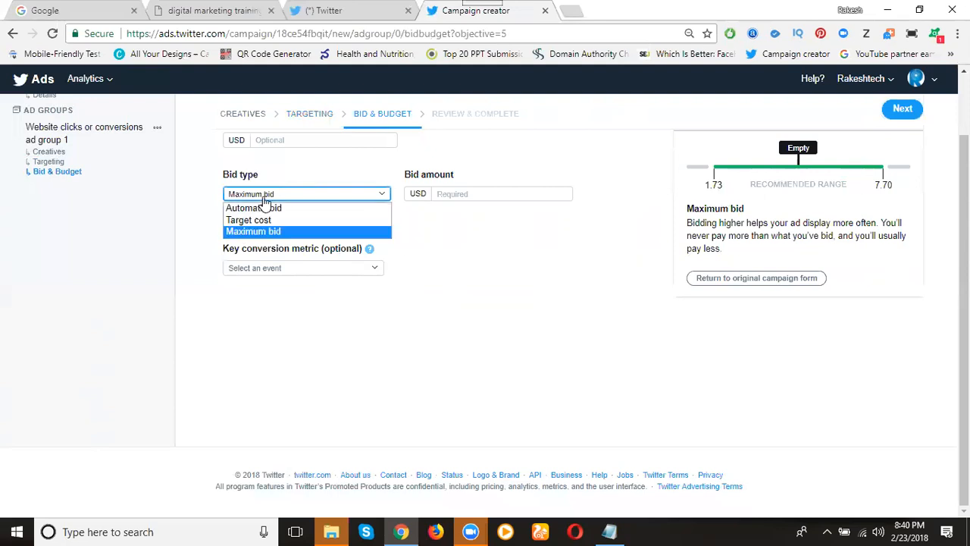
{"action": "left_click", "coordinate": [257, 209]}
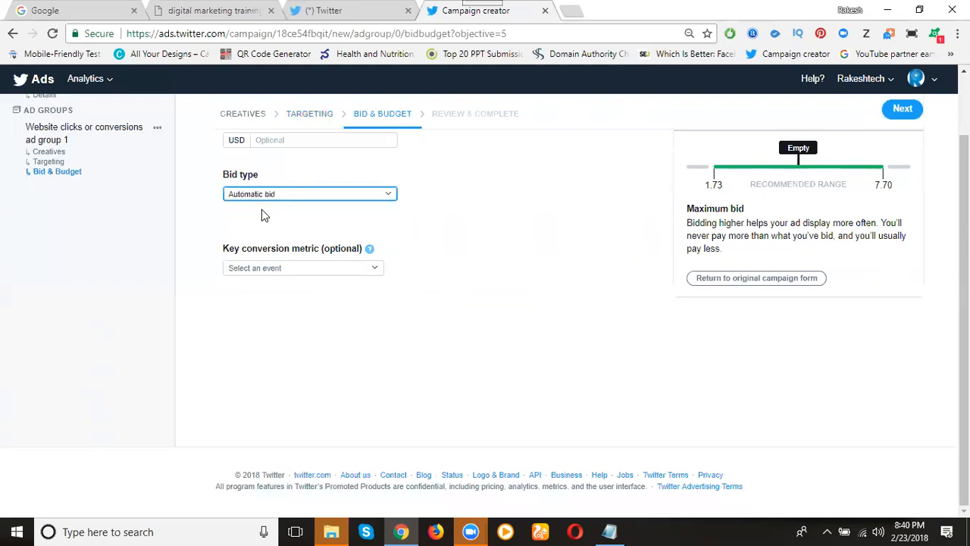
- Look at the key conversion metric options and the conversion tracking page for creating a new event, dismissing the RealDownloader error, and return to the campaign form
{"action": "left_click", "coordinate": [264, 270]}
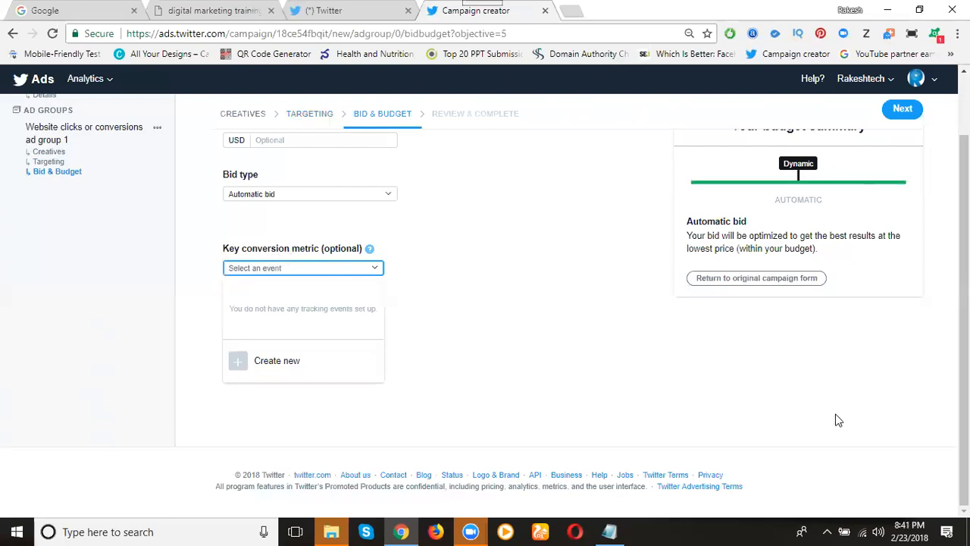
{"action": "left_click", "coordinate": [855, 407]}
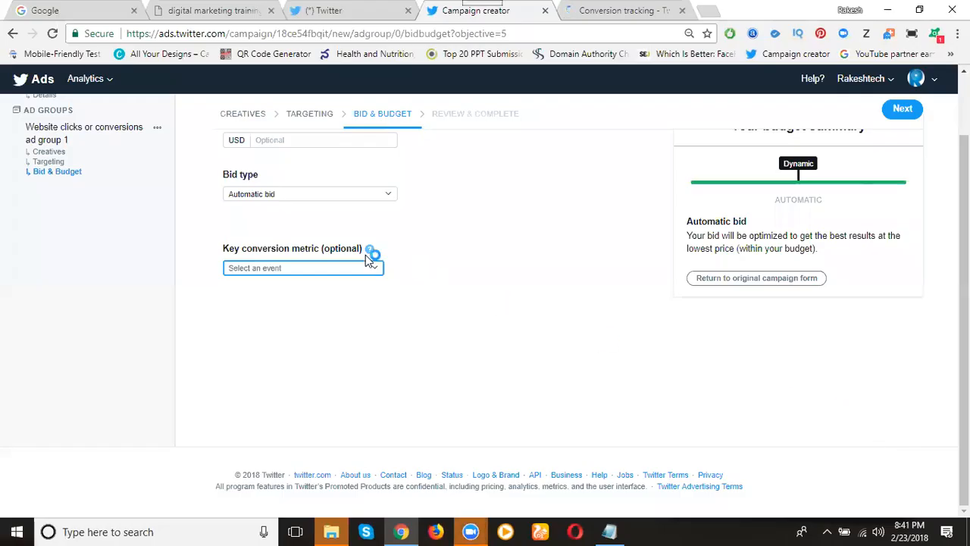
{"action": "left_click", "coordinate": [343, 267]}
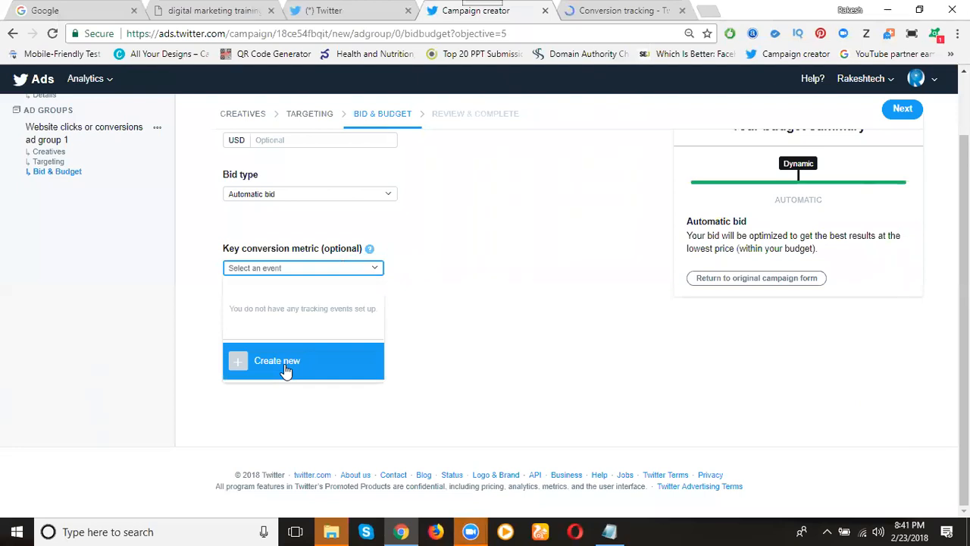
{"action": "left_click", "coordinate": [598, 14]}
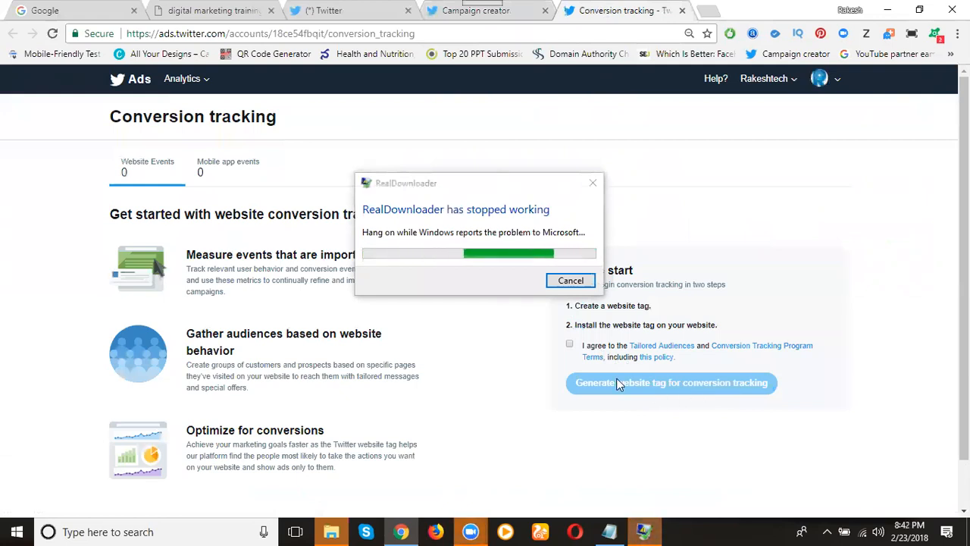
{"action": "left_click", "coordinate": [566, 284]}
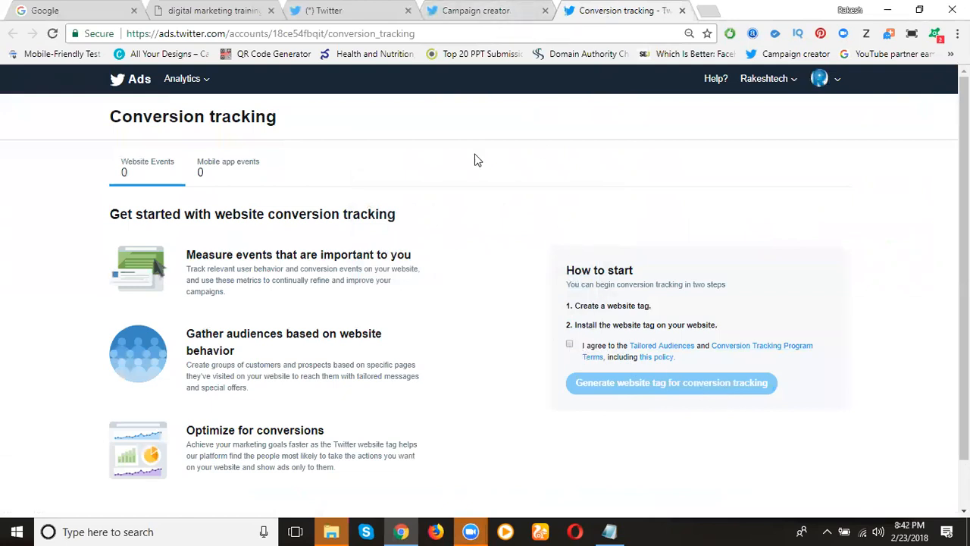
{"action": "left_click", "coordinate": [466, 13]}
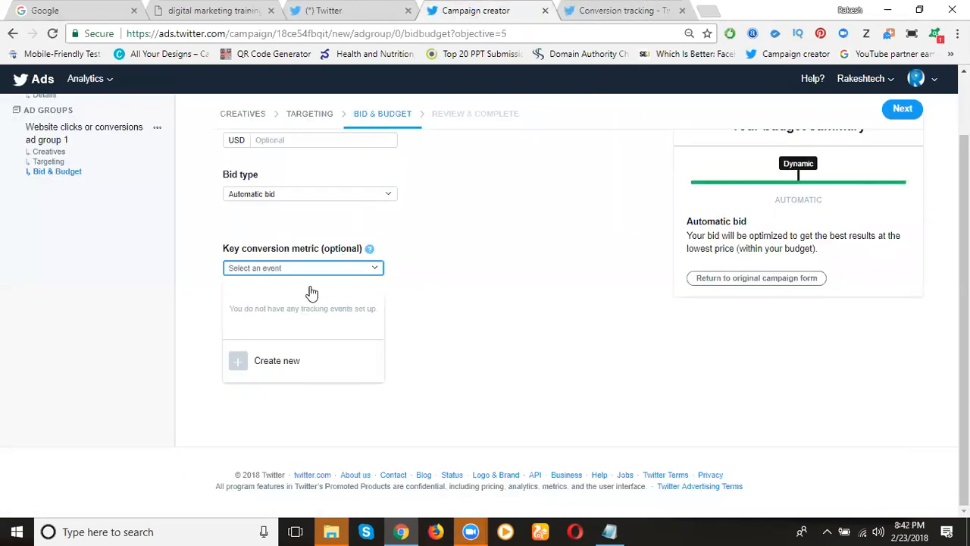
- Continue to the review stage, check the ad group's targeting, placements, categories and tweet creatives, and launch the campaign
{"action": "left_click", "coordinate": [904, 109]}
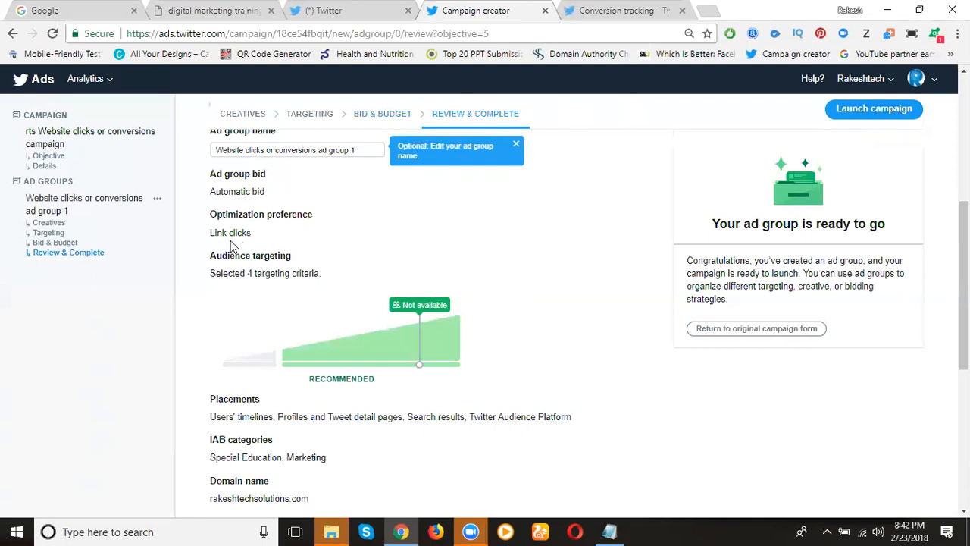
{"action": "scroll", "coordinate": [232, 242], "scroll_direction": "down", "scroll_amount": 2}
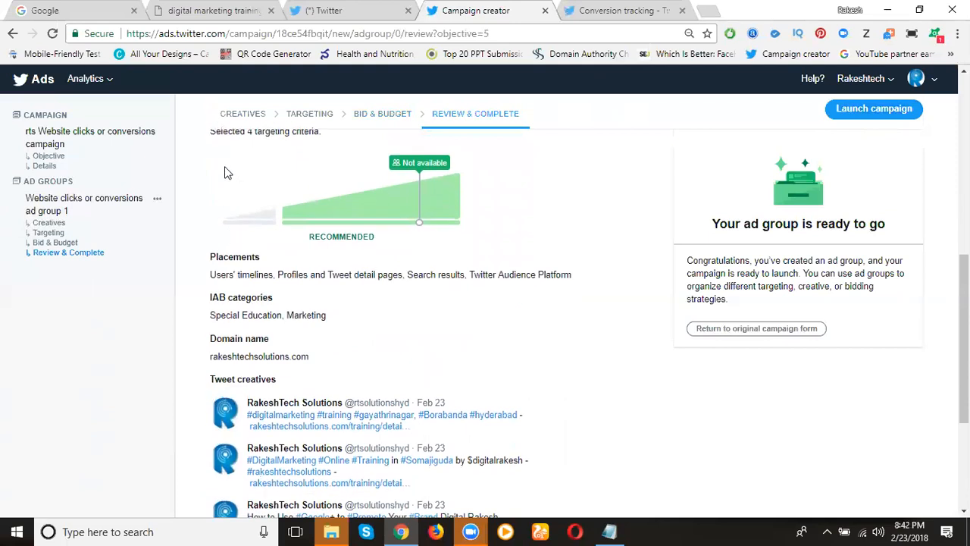
{"action": "scroll", "coordinate": [223, 205], "scroll_direction": "down", "scroll_amount": 4}
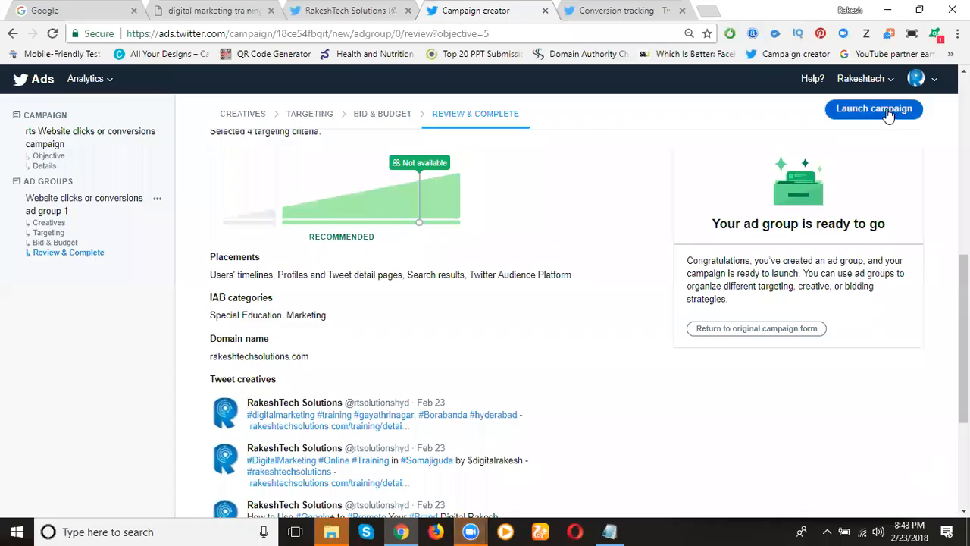
{"action": "left_click", "coordinate": [887, 112]}
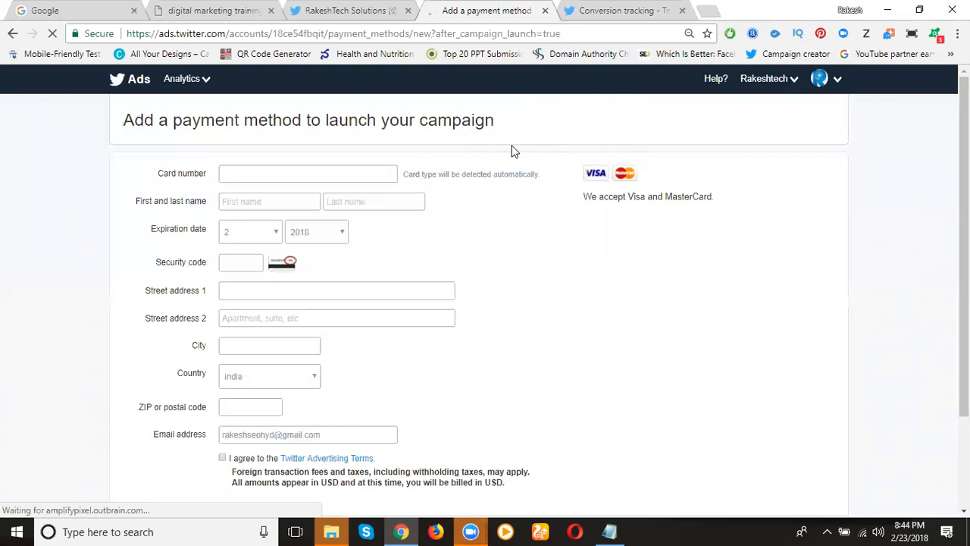
- Open the Ads manager through the account access page and pause the "rts Website clicks or conversions campaign"
{"action": "mouse_move", "coordinate": [789, 89]}
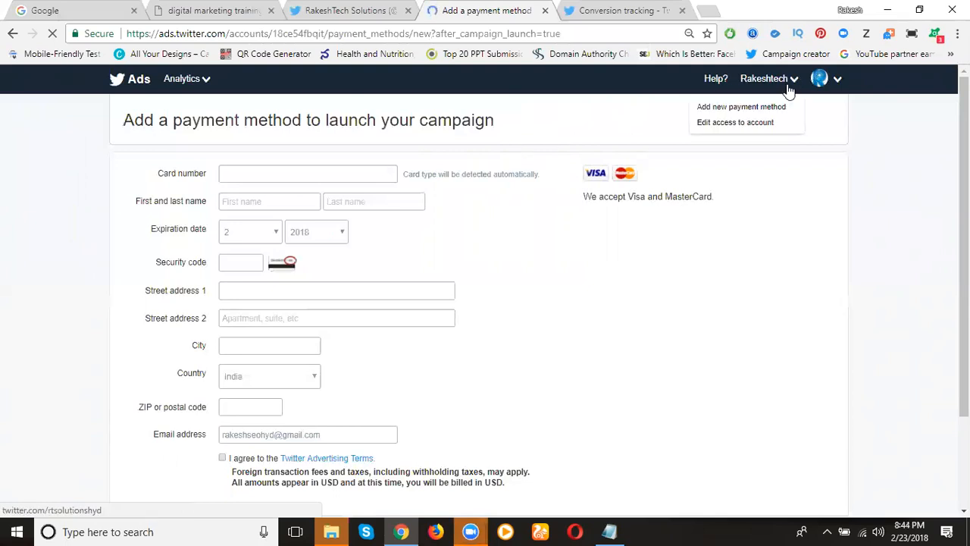
{"action": "left_click", "coordinate": [746, 124]}
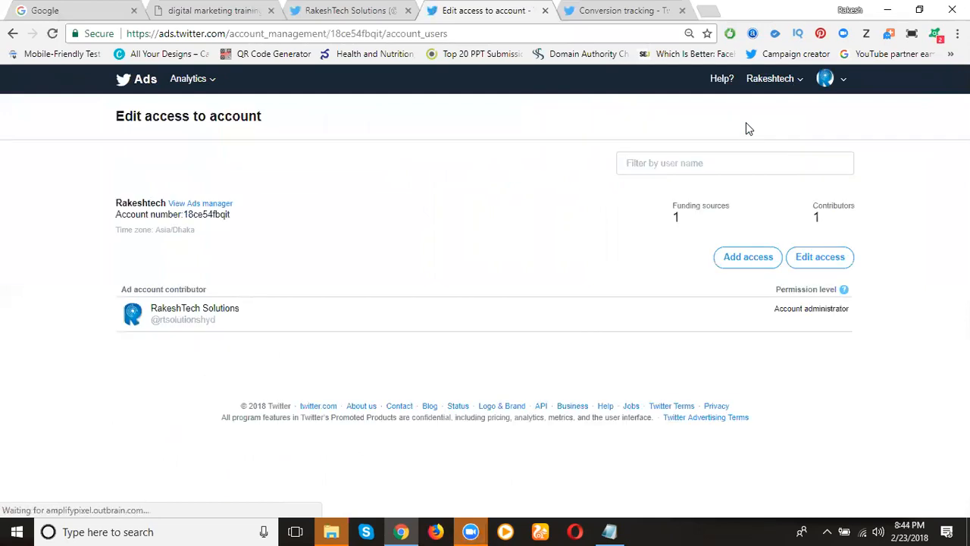
{"action": "left_click", "coordinate": [216, 204]}
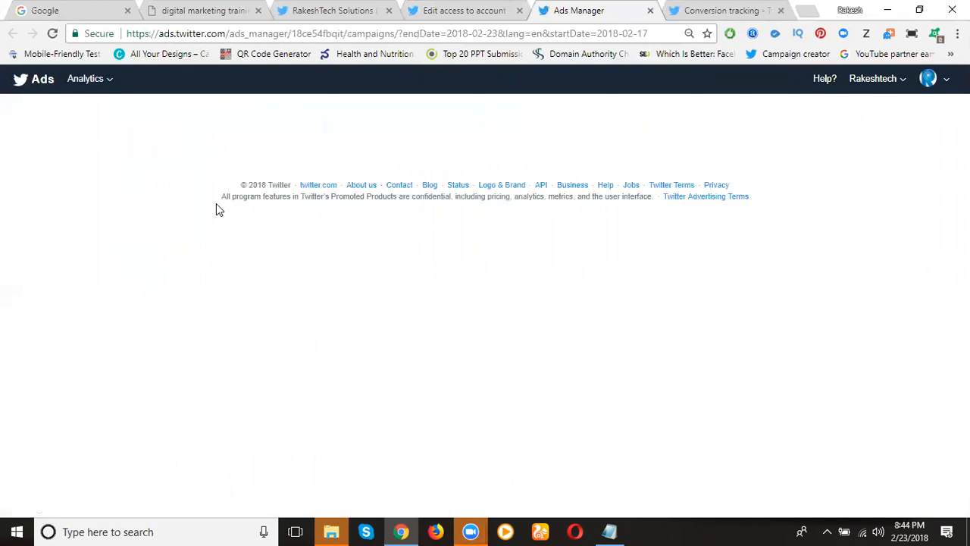
{"action": "scroll", "coordinate": [227, 242], "scroll_direction": "down", "scroll_amount": 2}
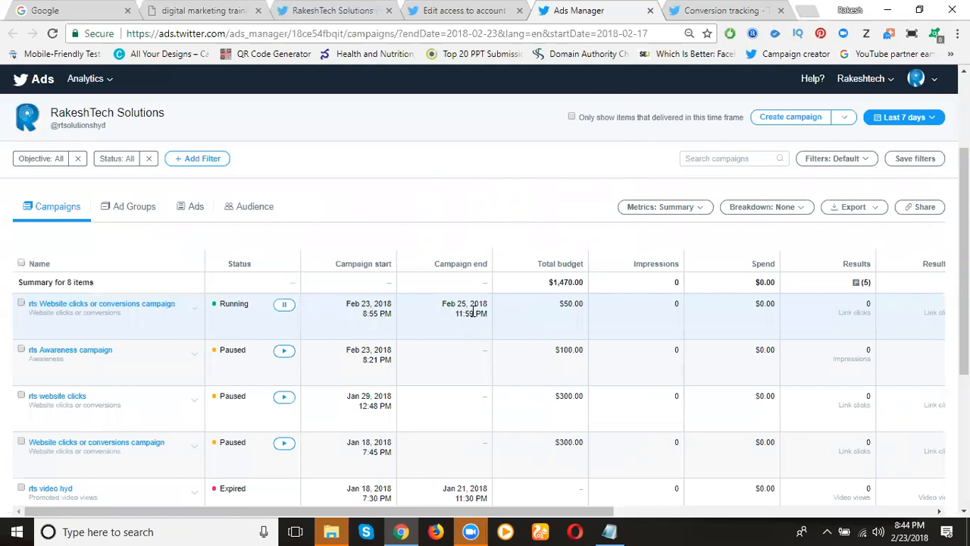
{"action": "left_click", "coordinate": [285, 306]}
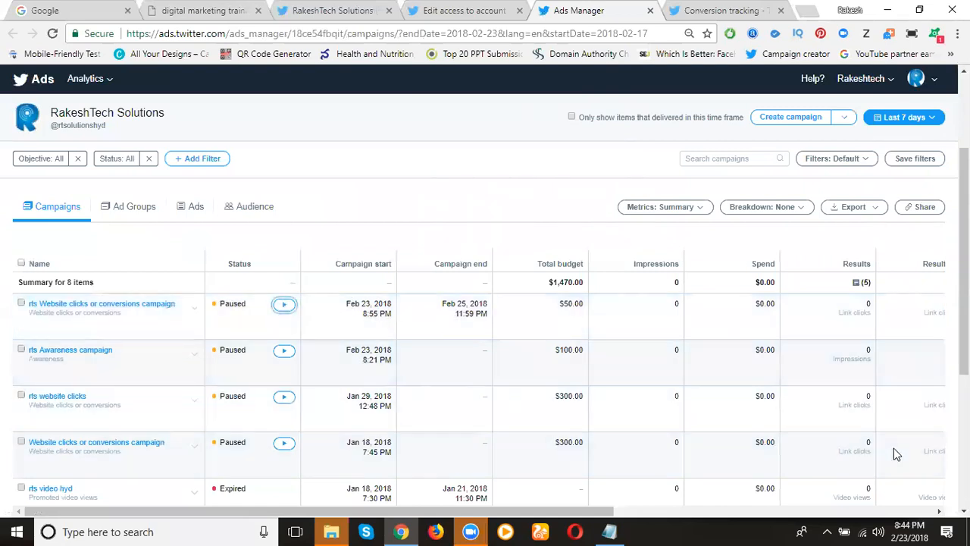